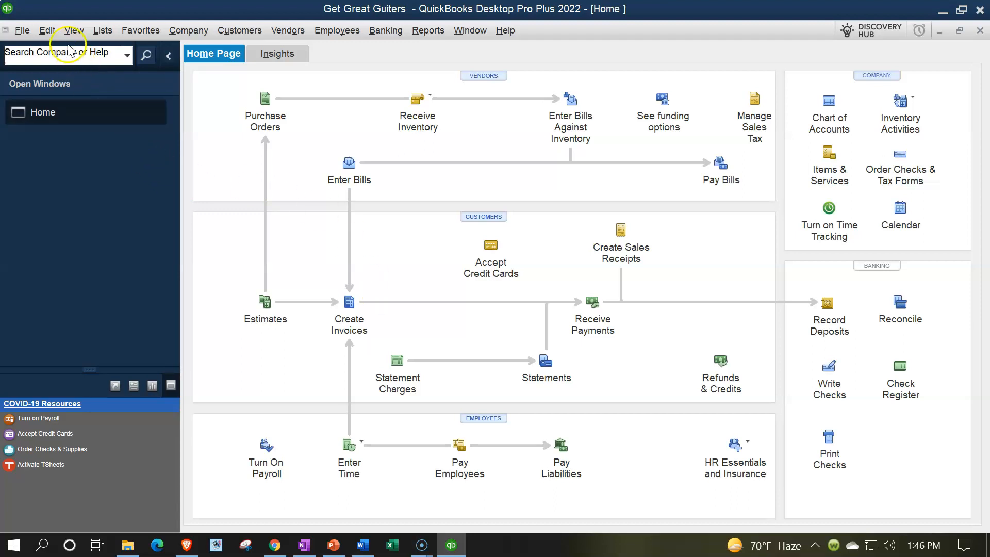
- Open the company-level Sales Tax preferences for the company file
{"action": "left_click", "coordinate": [54, 32]}
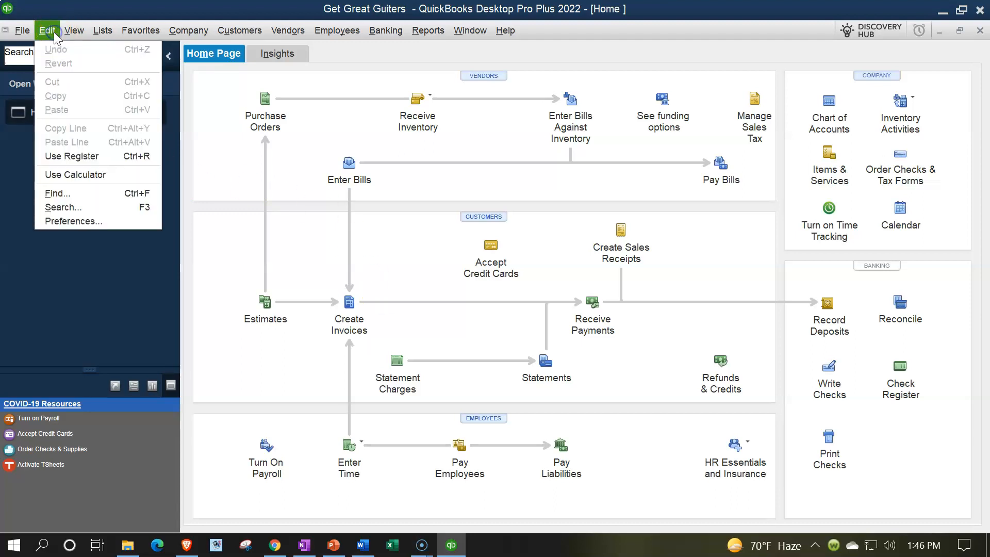
{"action": "left_click", "coordinate": [77, 224]}
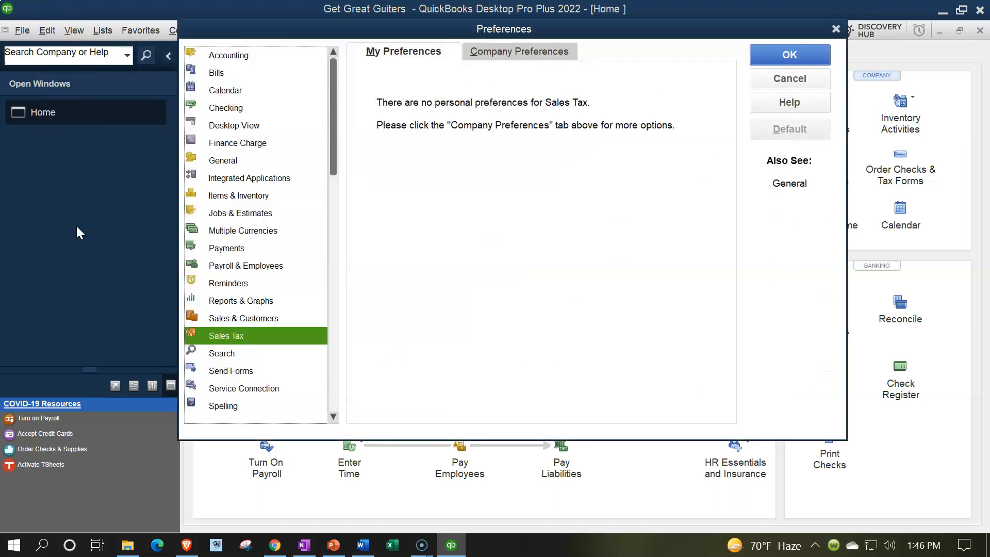
{"action": "left_click", "coordinate": [230, 341]}
{"action": "left_click", "coordinate": [518, 54]}
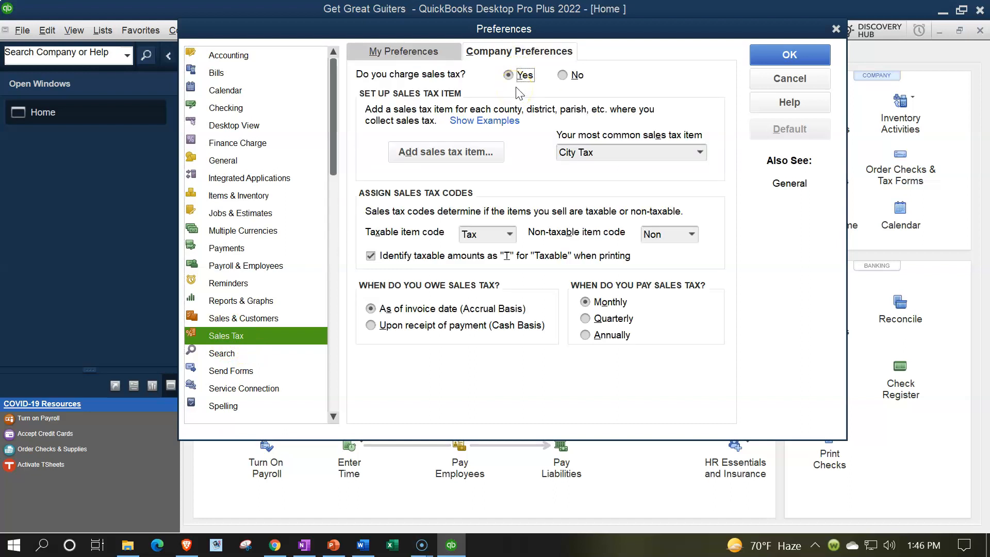
- View the new sales tax item form and its item type choices, and close it without creating an item
{"action": "left_click", "coordinate": [467, 155]}
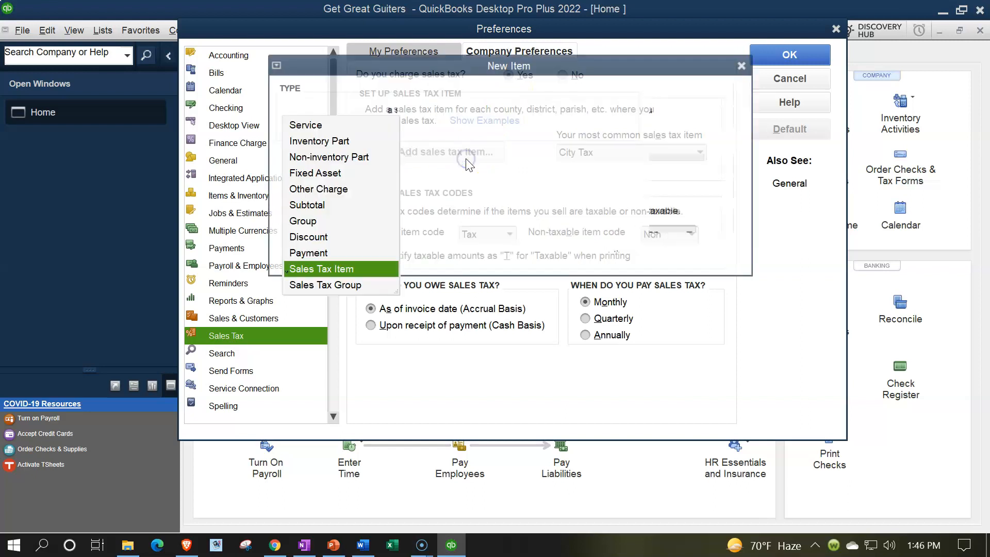
{"action": "left_click", "coordinate": [468, 164]}
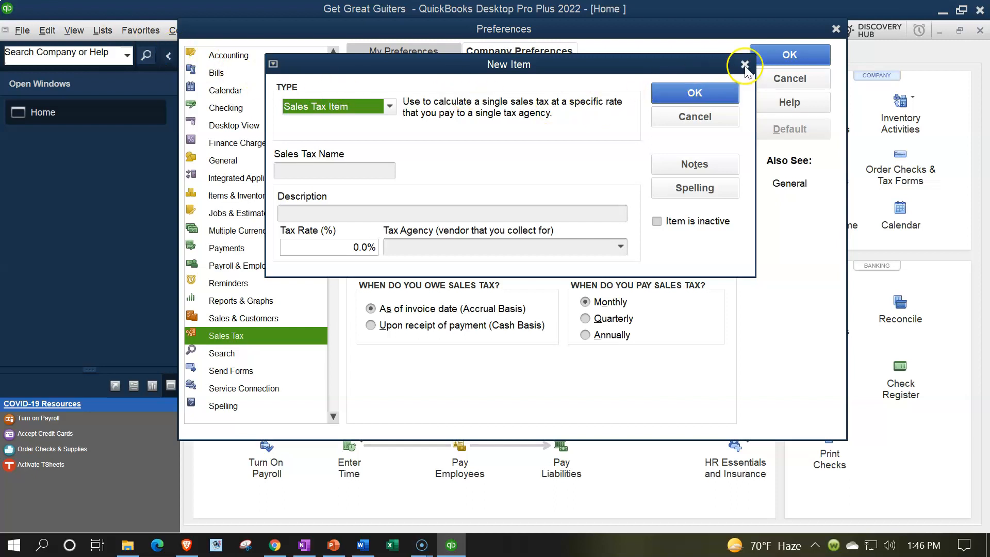
{"action": "left_click", "coordinate": [389, 106]}
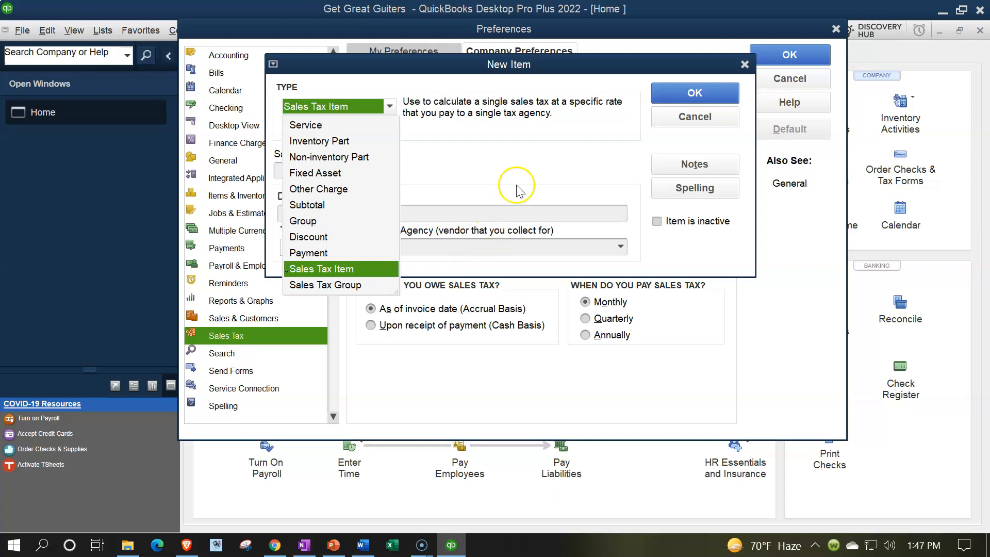
{"action": "left_click", "coordinate": [537, 151]}
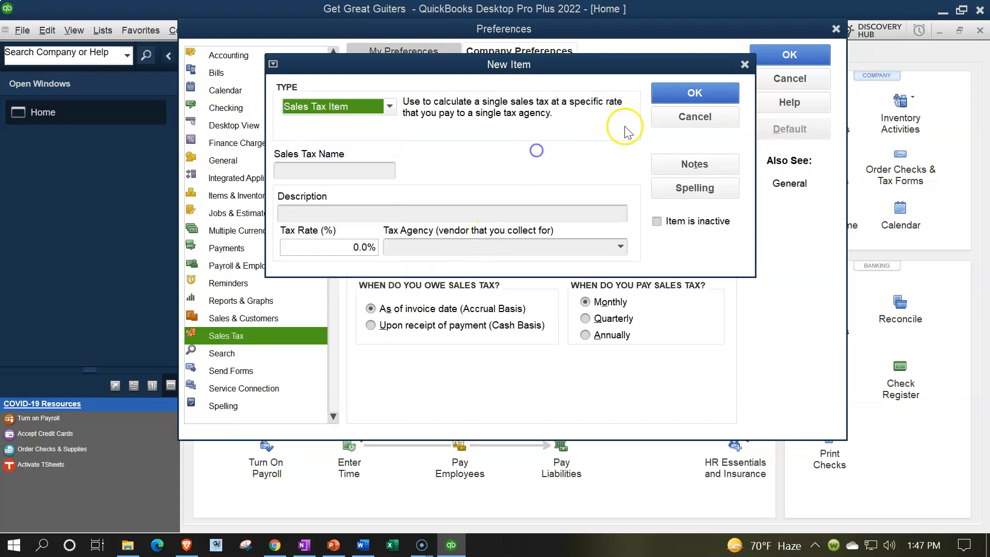
{"action": "left_click", "coordinate": [744, 64]}
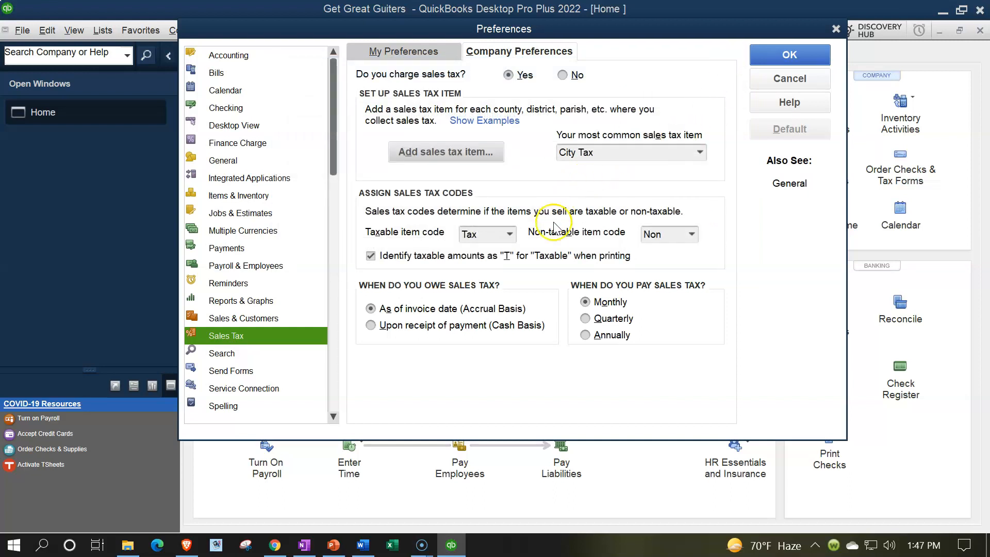
- Check the codes available for taxable and non-taxable items in the Sales Tax preferences
{"action": "left_click", "coordinate": [509, 236]}
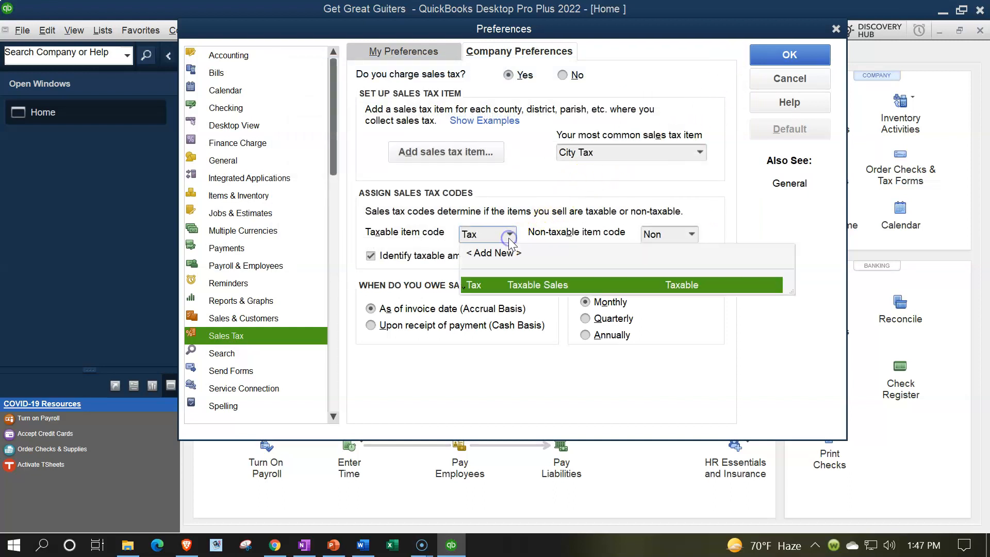
{"action": "left_click", "coordinate": [509, 237]}
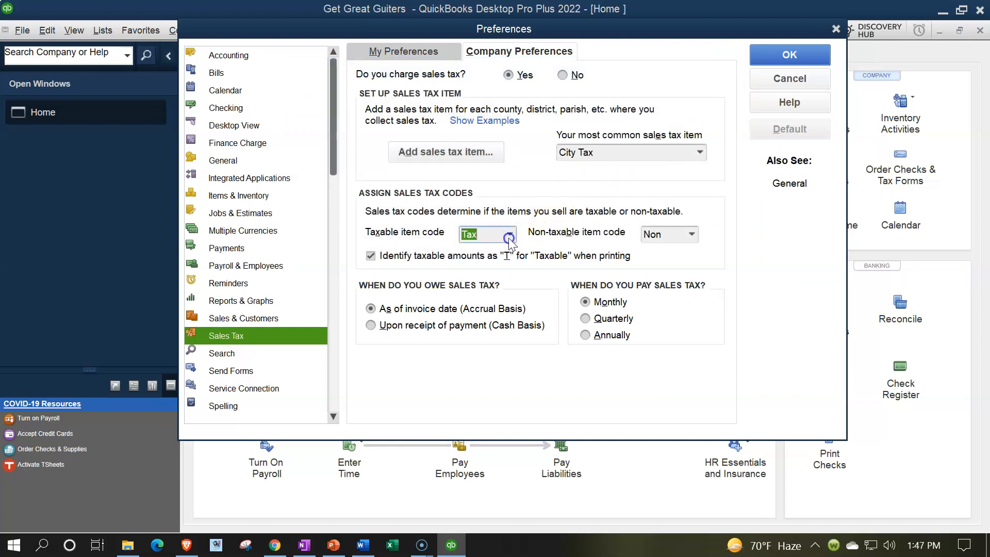
{"action": "left_click", "coordinate": [692, 235]}
{"action": "left_click", "coordinate": [692, 234]}
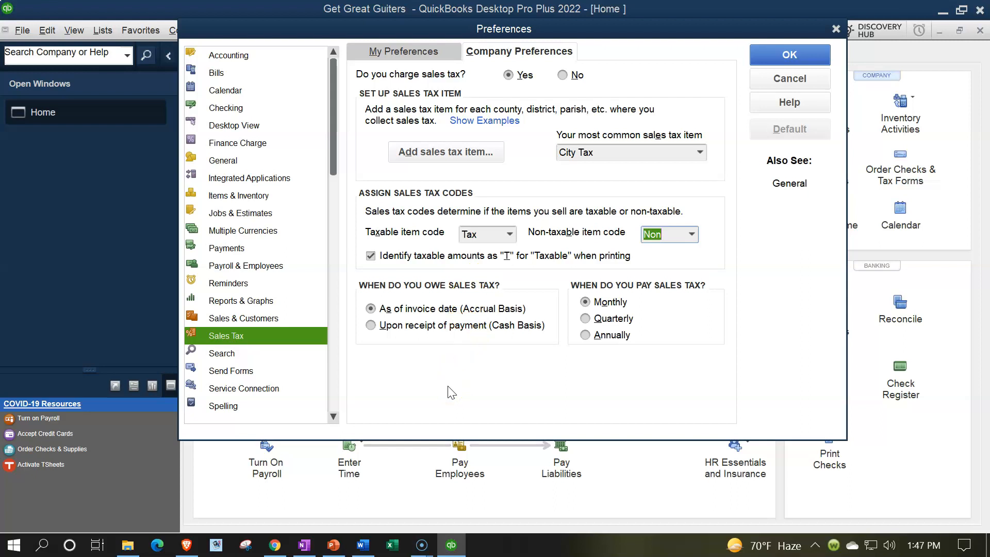
- Move the Preferences window aside to view the home page flowchart, and close the preferences without changes
{"action": "left_click_drag", "start_coordinate": [300, 31], "coordinate": [558, 128]}
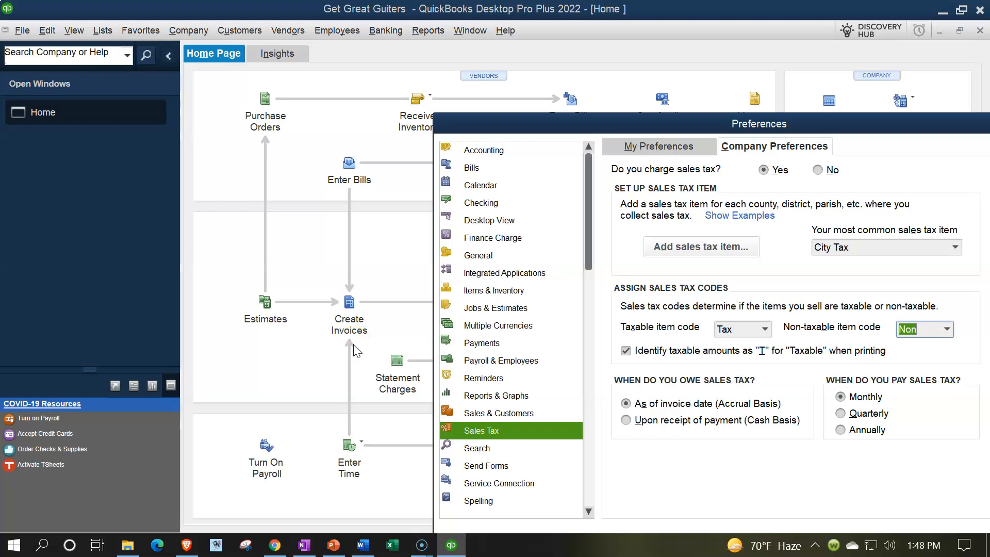
{"action": "left_click_drag", "start_coordinate": [594, 130], "coordinate": [800, 176]}
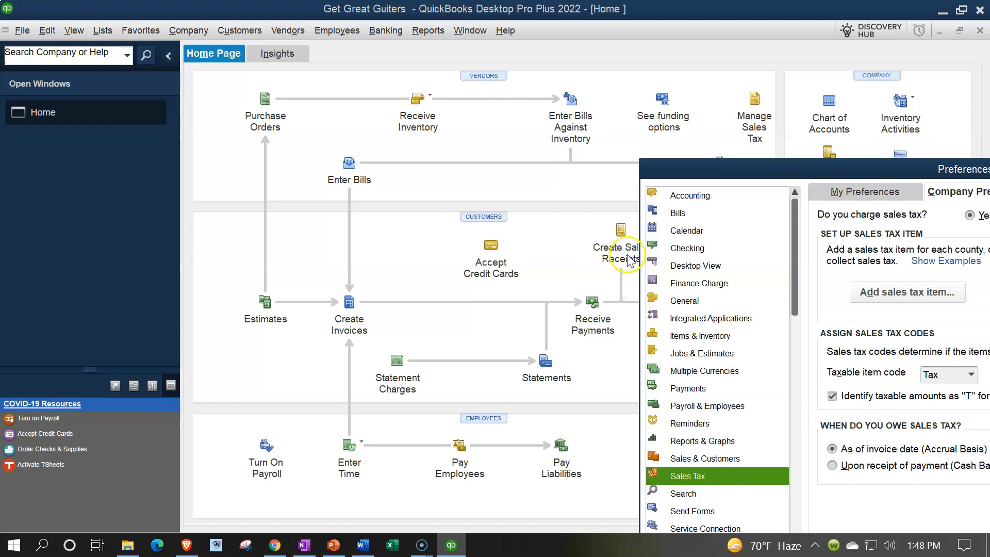
{"action": "left_click_drag", "start_coordinate": [703, 176], "coordinate": [273, 85]}
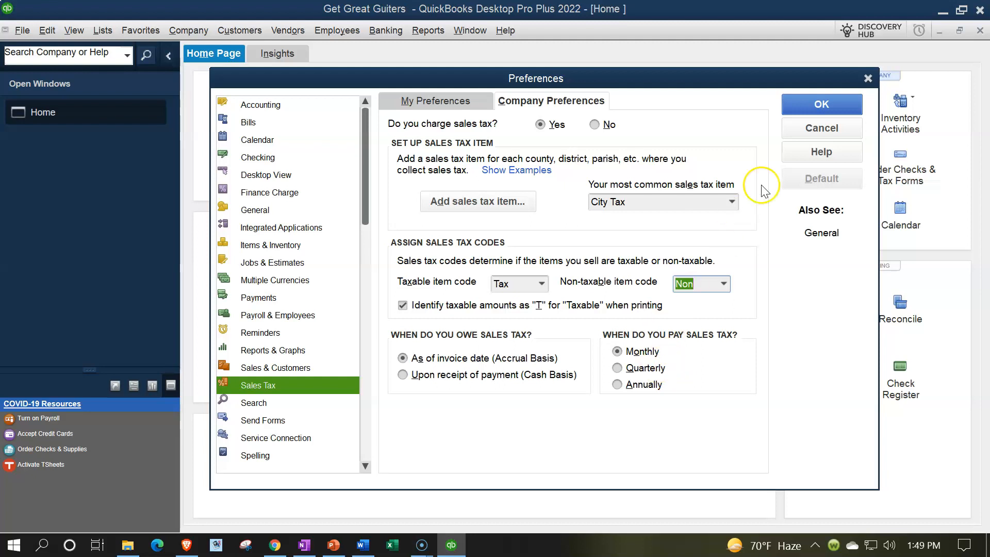
{"action": "left_click", "coordinate": [867, 79]}
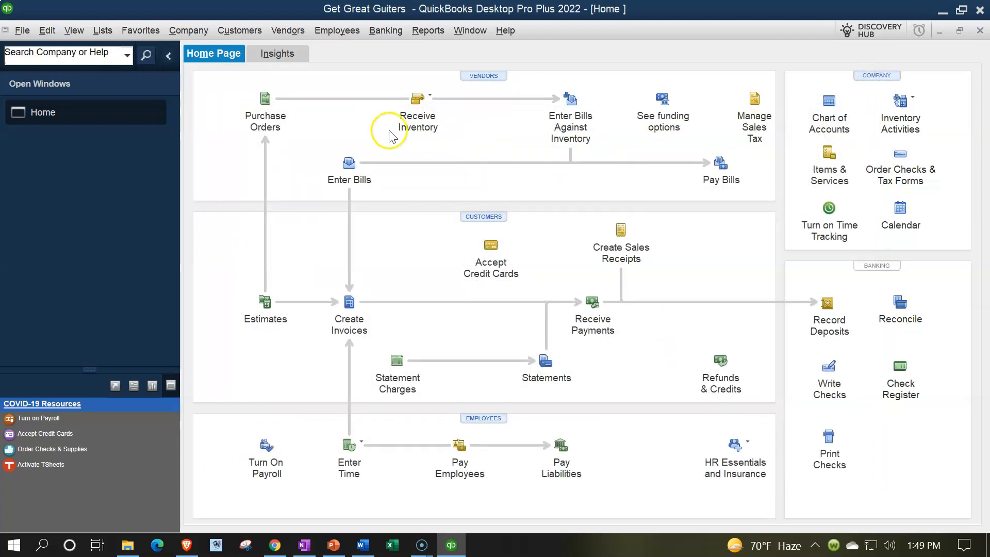
- Open the Item List and view the new-item form for the Sales Tax Item type
{"action": "left_click", "coordinate": [103, 34]}
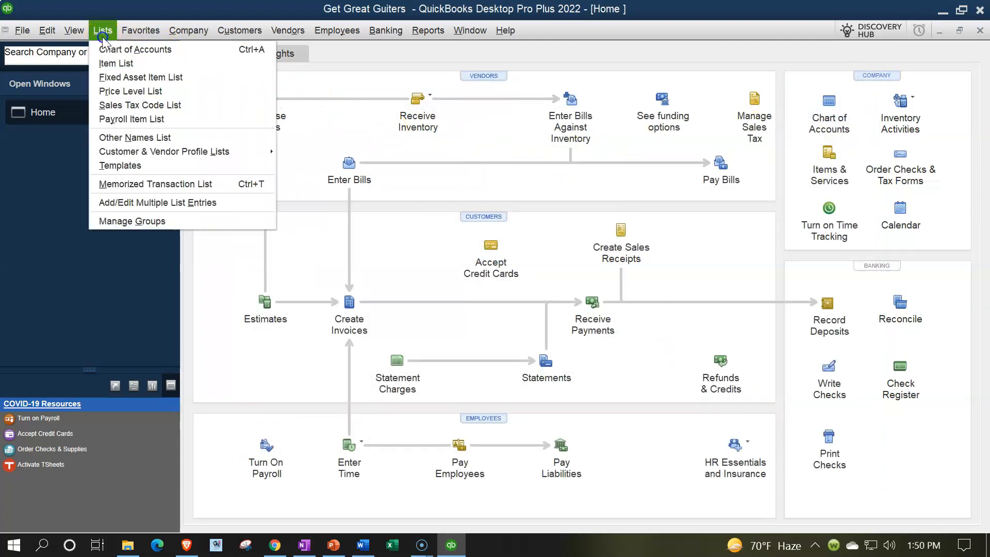
{"action": "left_click", "coordinate": [109, 65]}
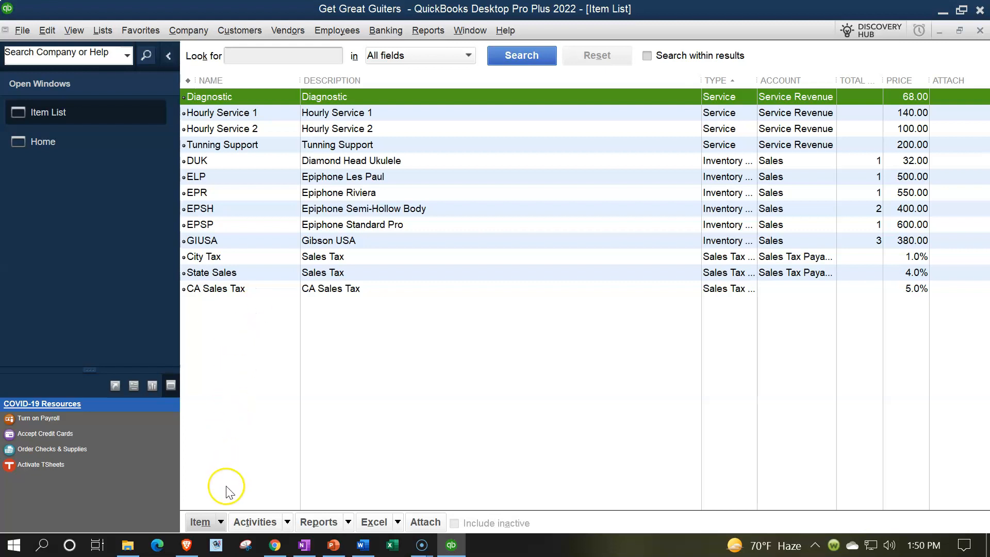
{"action": "left_click", "coordinate": [220, 522]}
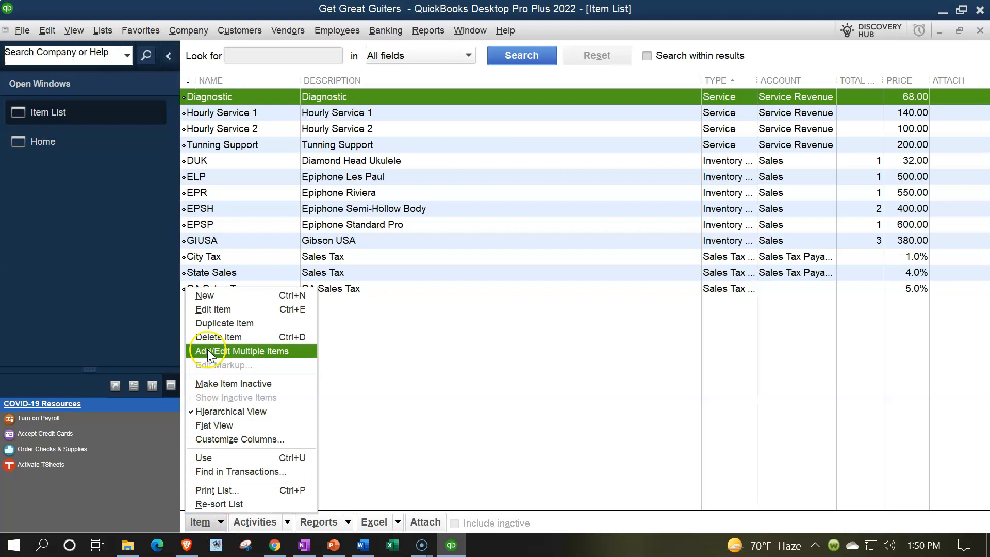
{"action": "left_click", "coordinate": [219, 298]}
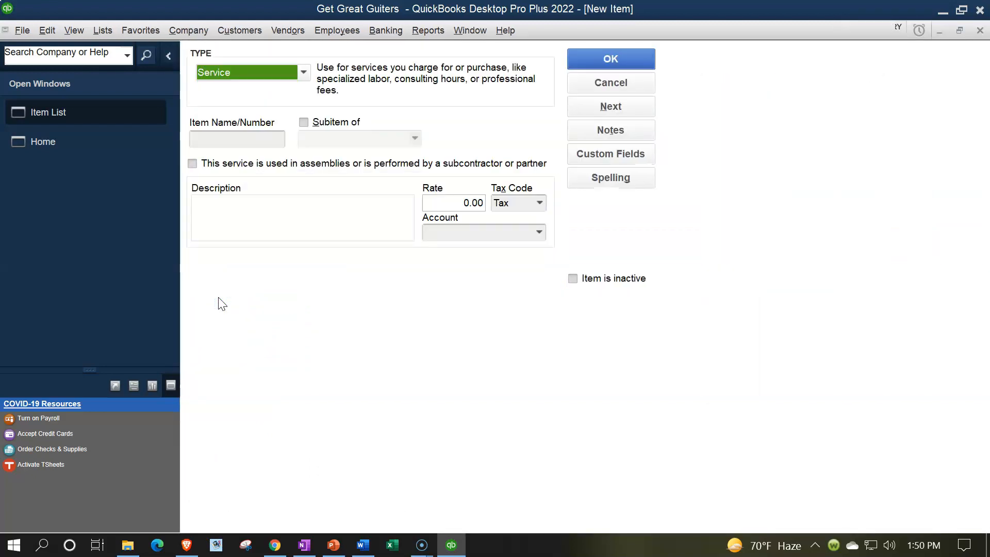
{"action": "left_click", "coordinate": [304, 73]}
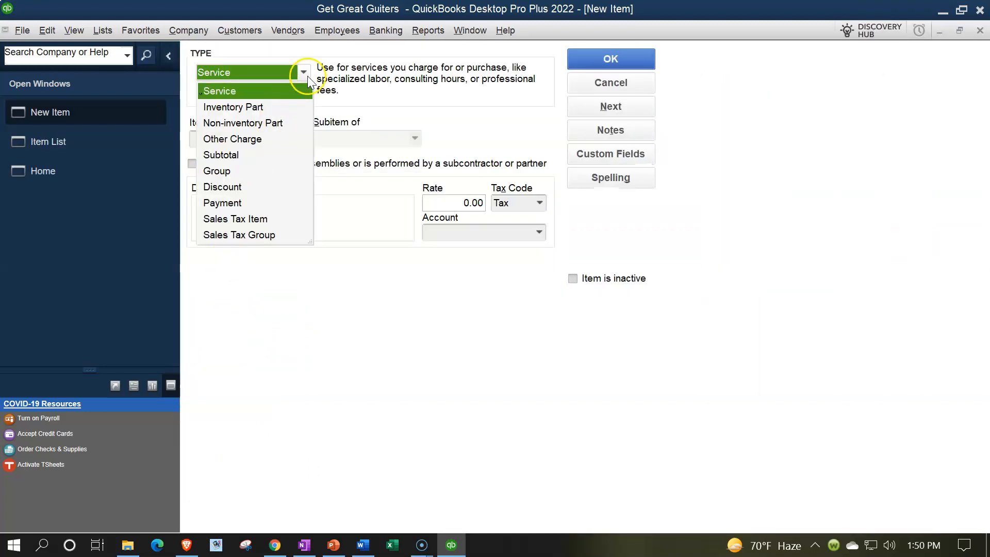
{"action": "left_click", "coordinate": [245, 219]}
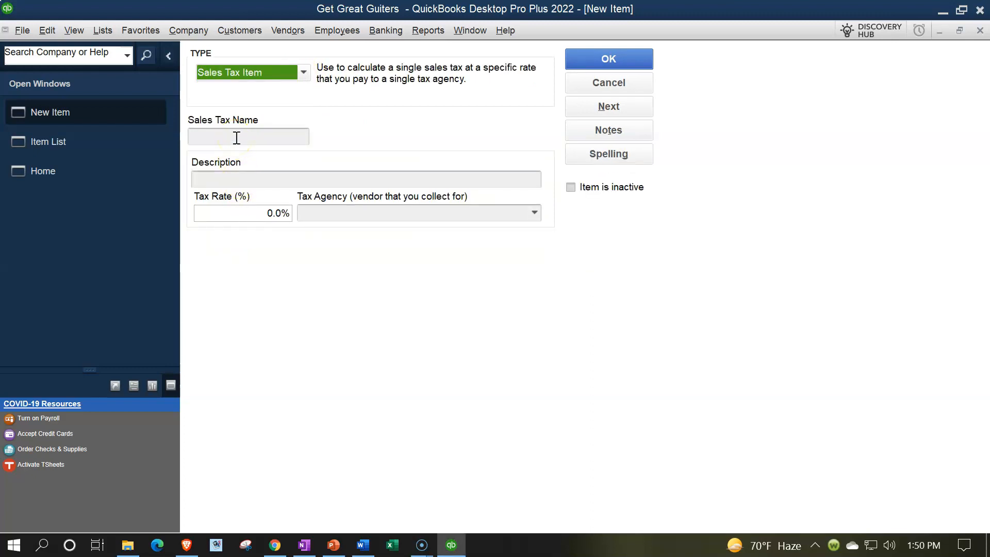
- View the tax items selectable in a new Sales Tax Group, and discard the new item without saving
{"action": "left_click", "coordinate": [303, 73]}
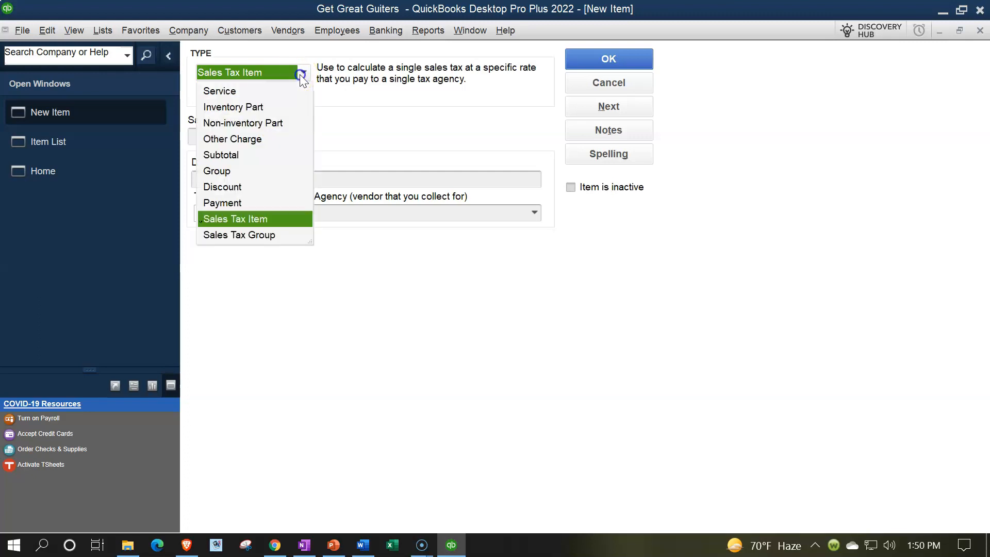
{"action": "left_click", "coordinate": [269, 235]}
{"action": "left_click", "coordinate": [271, 255]}
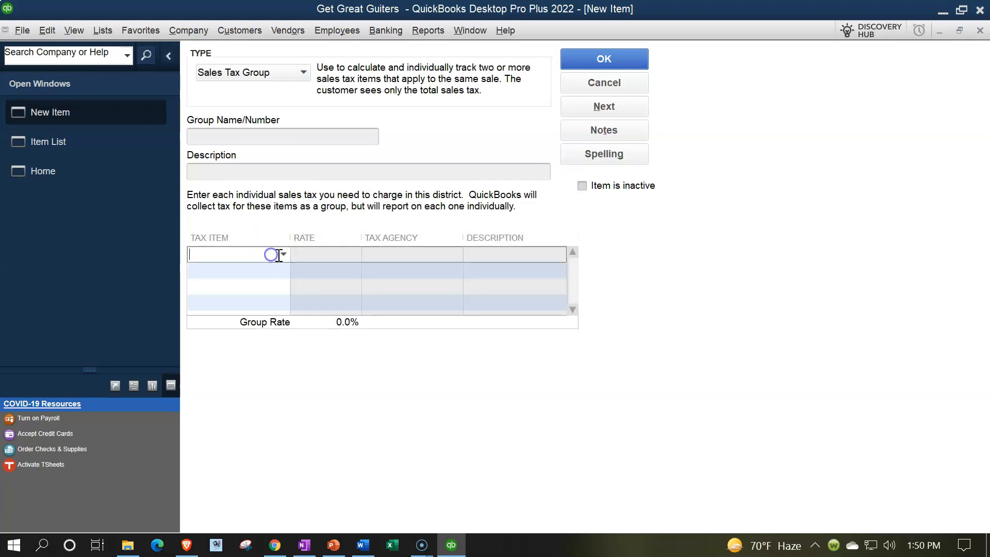
{"action": "left_click", "coordinate": [284, 255]}
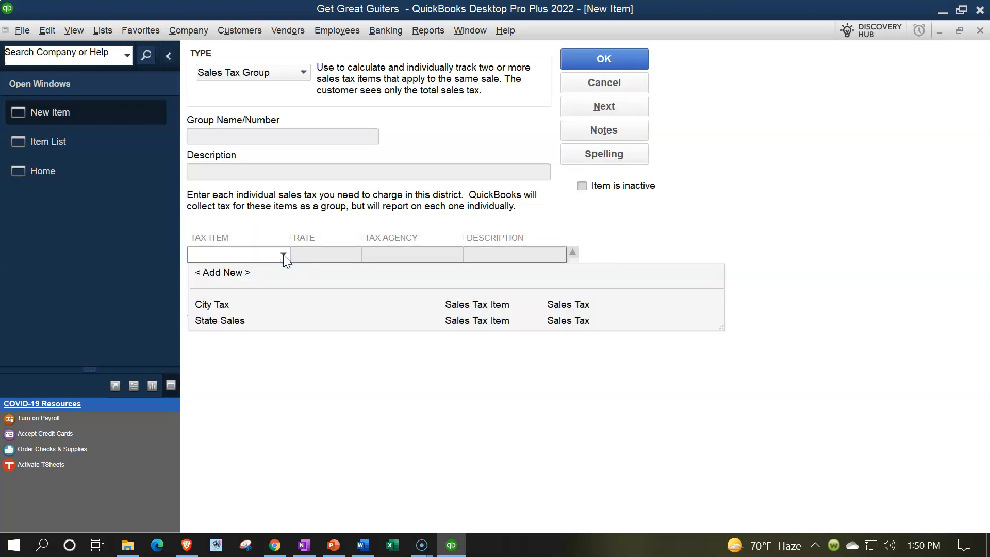
{"action": "left_click", "coordinate": [283, 254]}
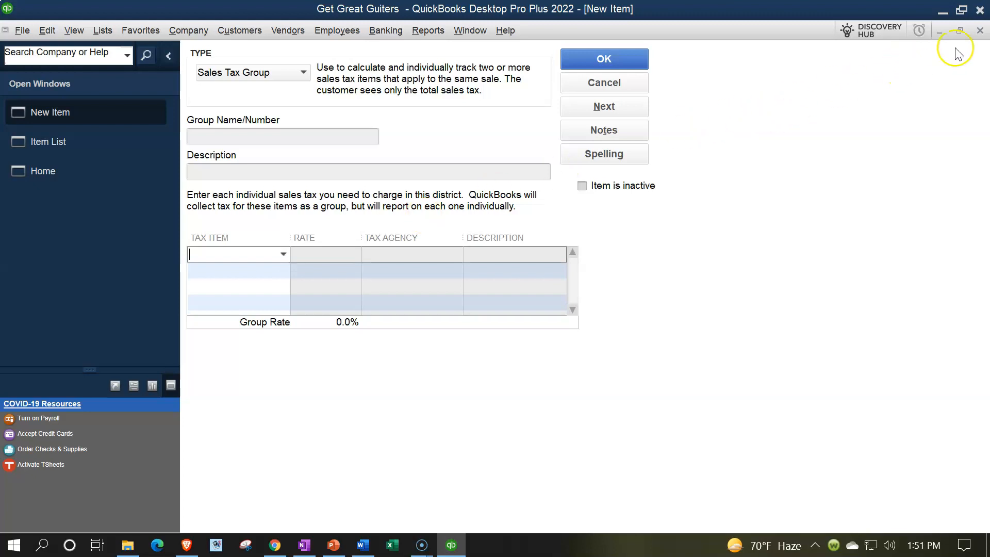
{"action": "left_click", "coordinate": [980, 32]}
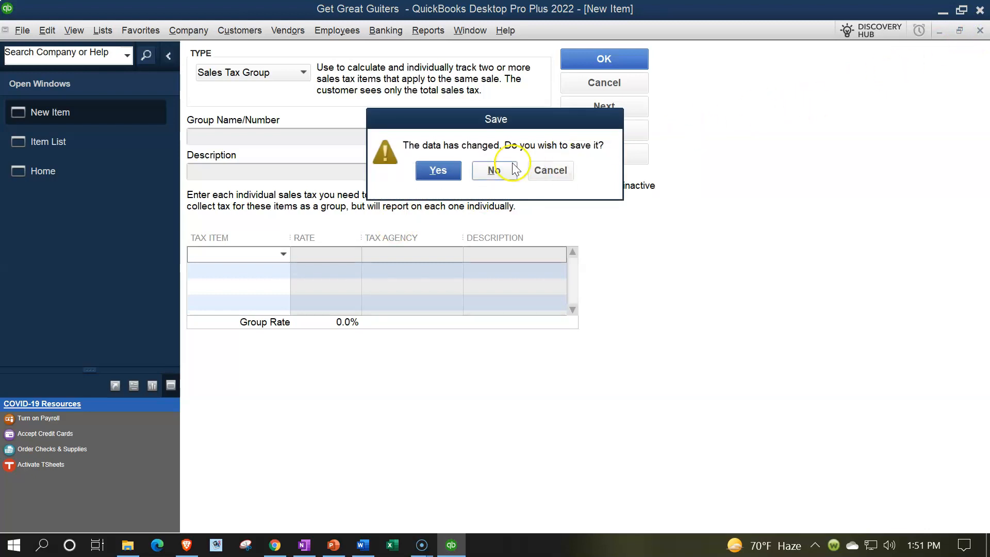
{"action": "left_click", "coordinate": [495, 170]}
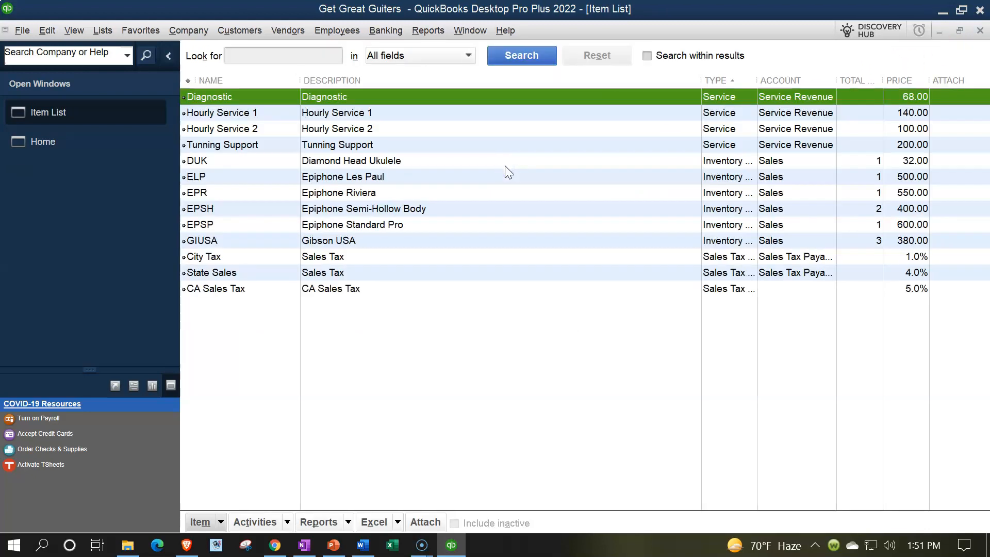
- Examine the tax code settings in the item records for Hourly Service 1 and EPSH
{"action": "double_click", "coordinate": [476, 113]}
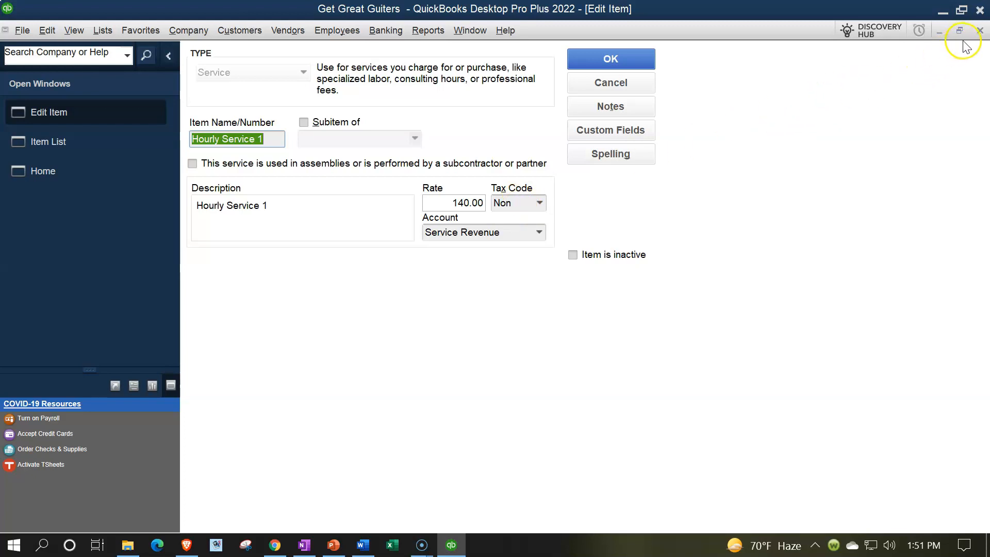
{"action": "left_click", "coordinate": [983, 33]}
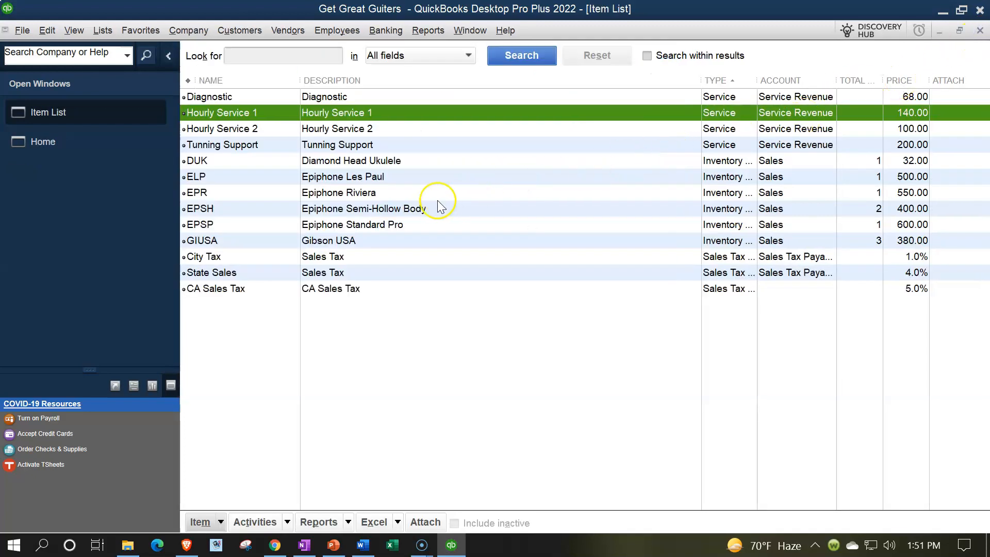
{"action": "double_click", "coordinate": [440, 206]}
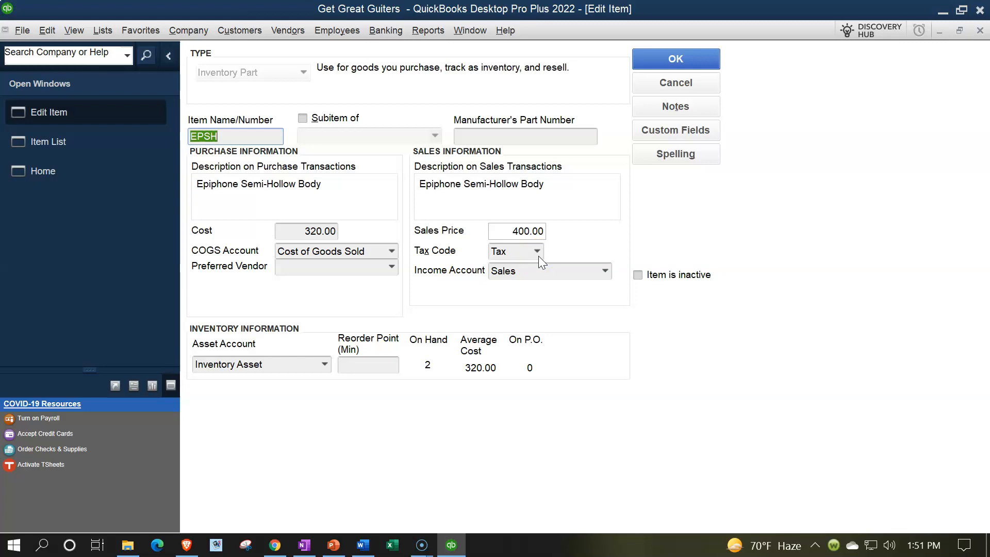
- Return to the home page and open the Customer Center
{"action": "left_click", "coordinate": [53, 172]}
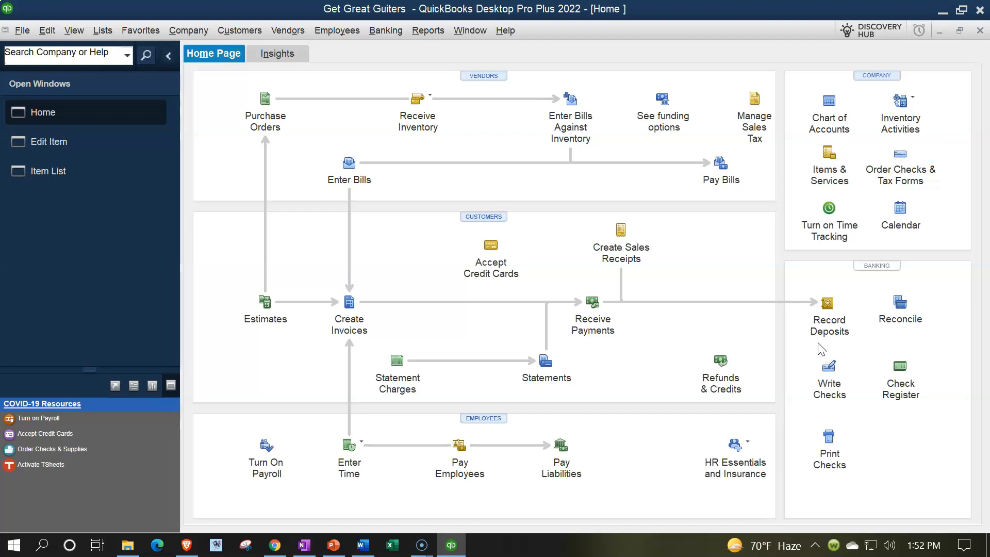
{"action": "left_click", "coordinate": [829, 329]}
{"action": "left_click", "coordinate": [189, 30]}
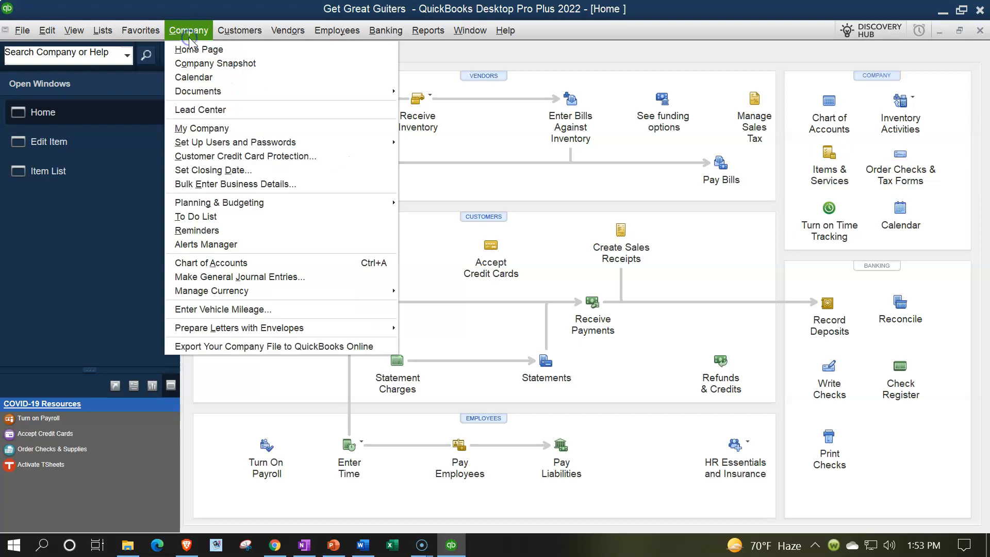
{"action": "mouse_move", "coordinate": [246, 34]}
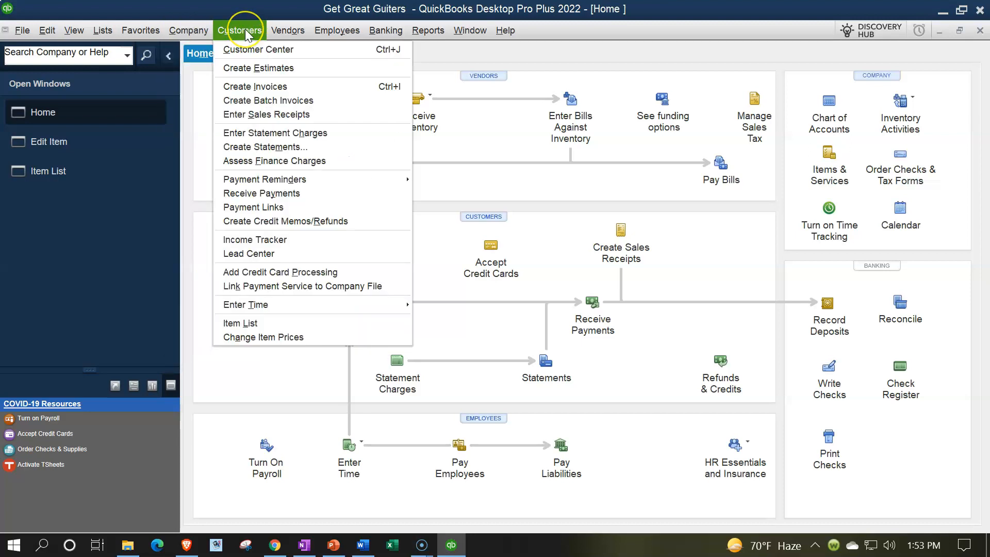
{"action": "left_click", "coordinate": [248, 50]}
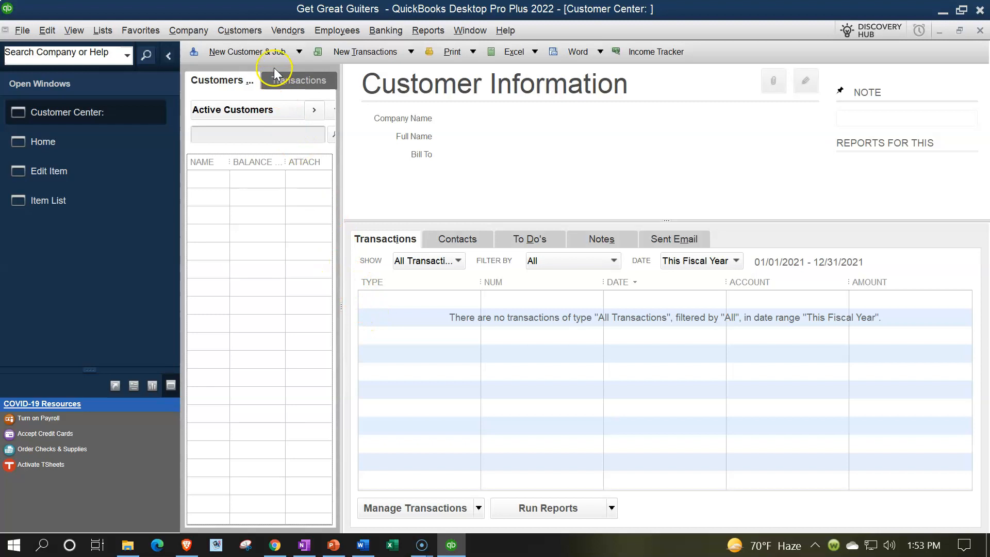
- Start a new customer record named "Test 1 Customer"
{"action": "left_click", "coordinate": [267, 53]}
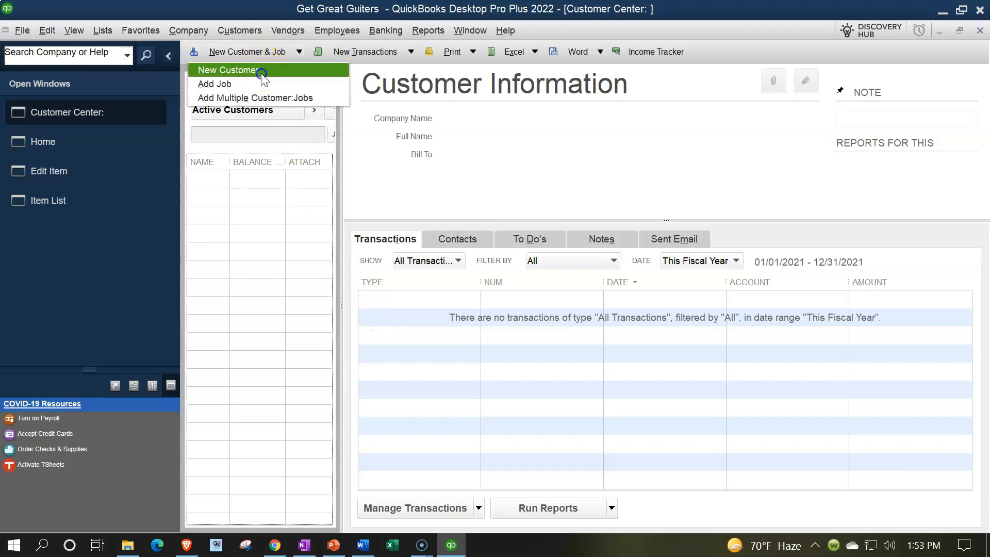
{"action": "left_click", "coordinate": [260, 71]}
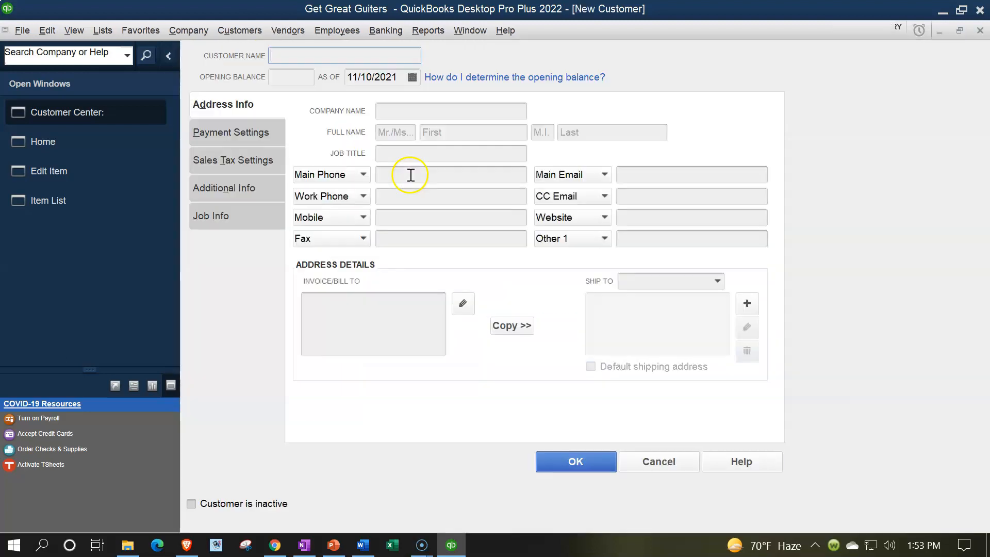
{"action": "type", "text": "Tes"}
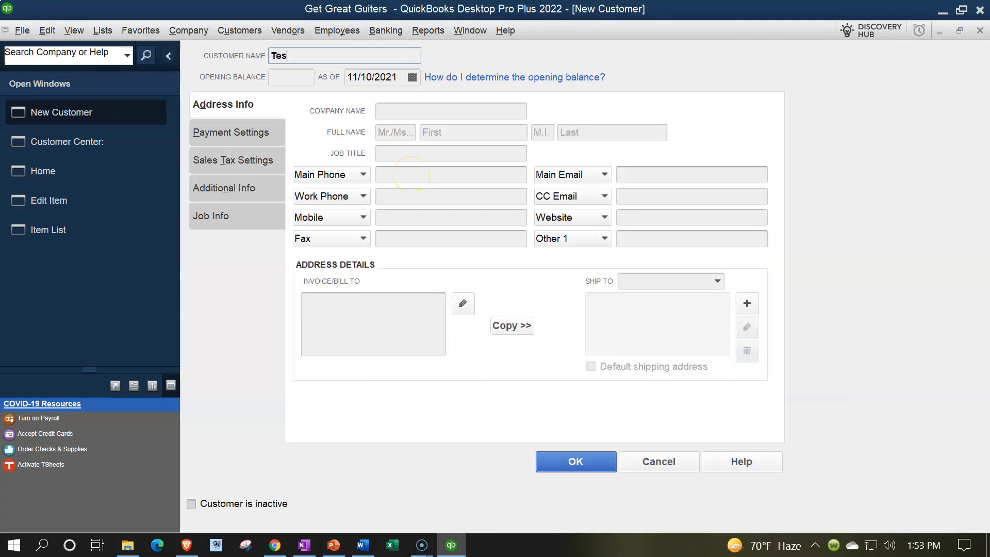
{"action": "type", "text": "t 1 Customer"}
{"action": "key", "text": "Tab"}
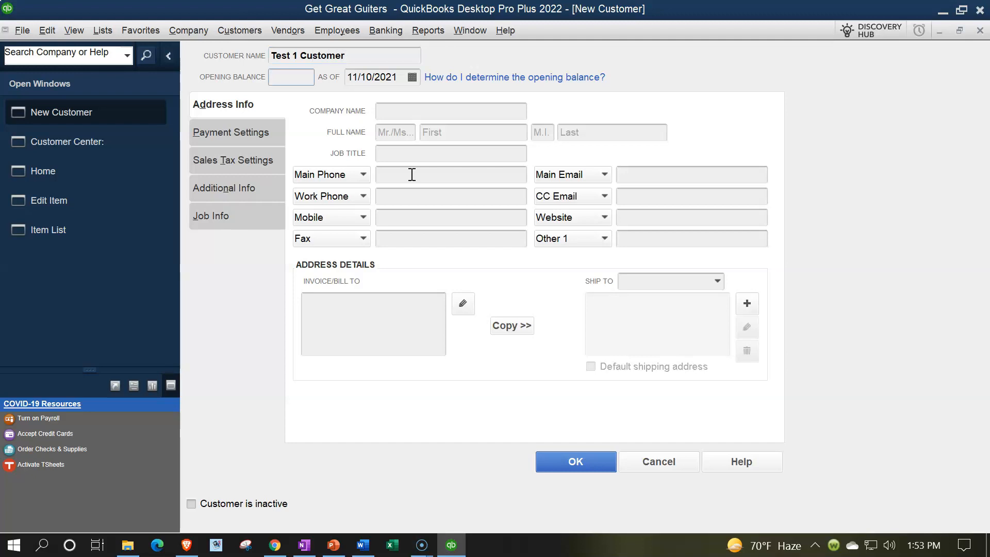
- Review the available tax codes in the new customer's sales tax settings, and save the customer with the Tax code and City Tax item
{"action": "left_click", "coordinate": [235, 164]}
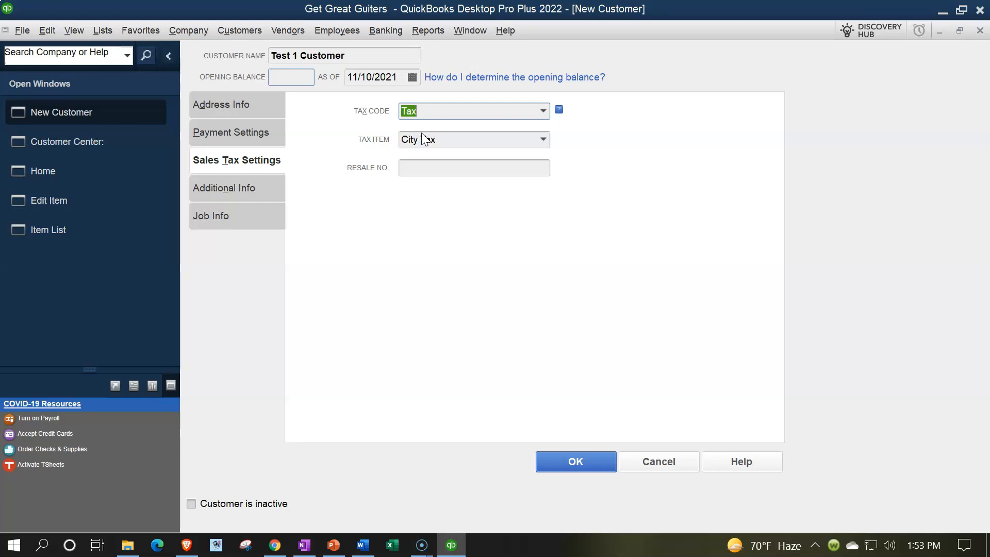
{"action": "left_click", "coordinate": [541, 110]}
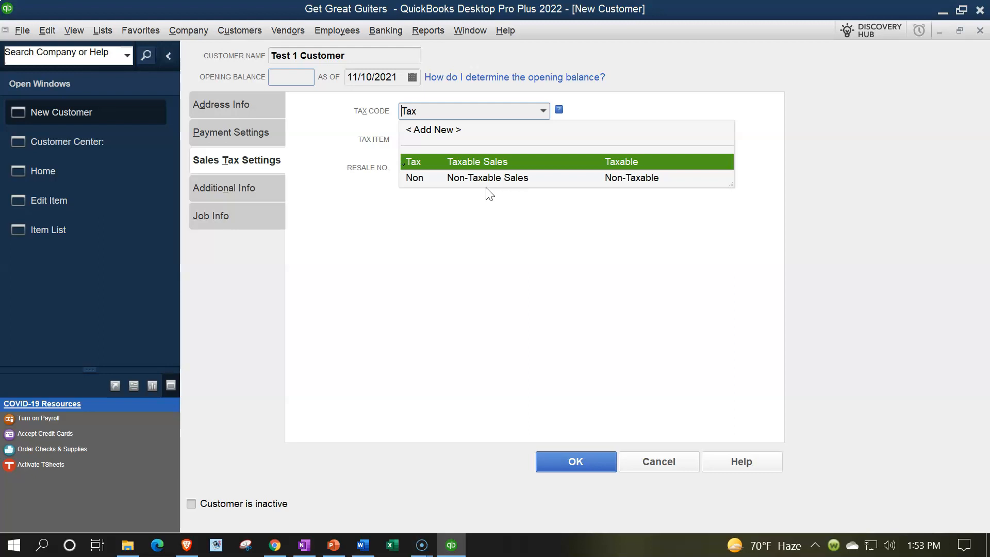
{"action": "left_click", "coordinate": [487, 240]}
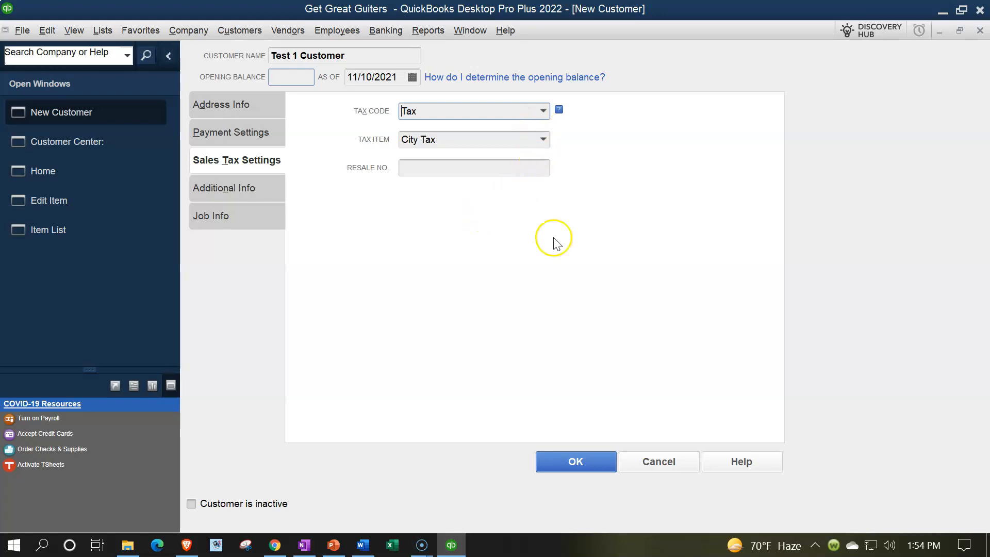
{"action": "left_click", "coordinate": [584, 464]}
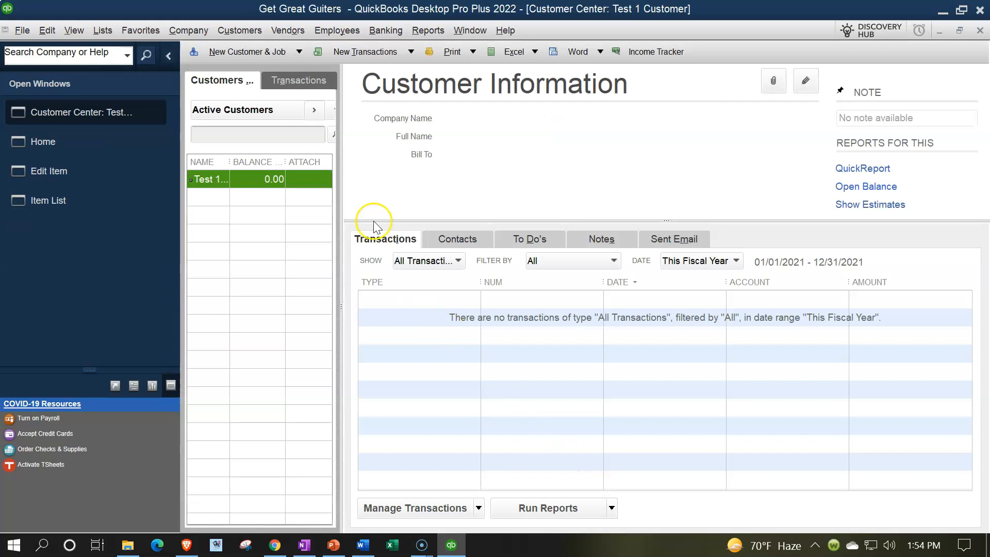
- Reopen the Test 1 Customer record and set its tax item to the CA Sales Tax group
{"action": "double_click", "coordinate": [264, 184]}
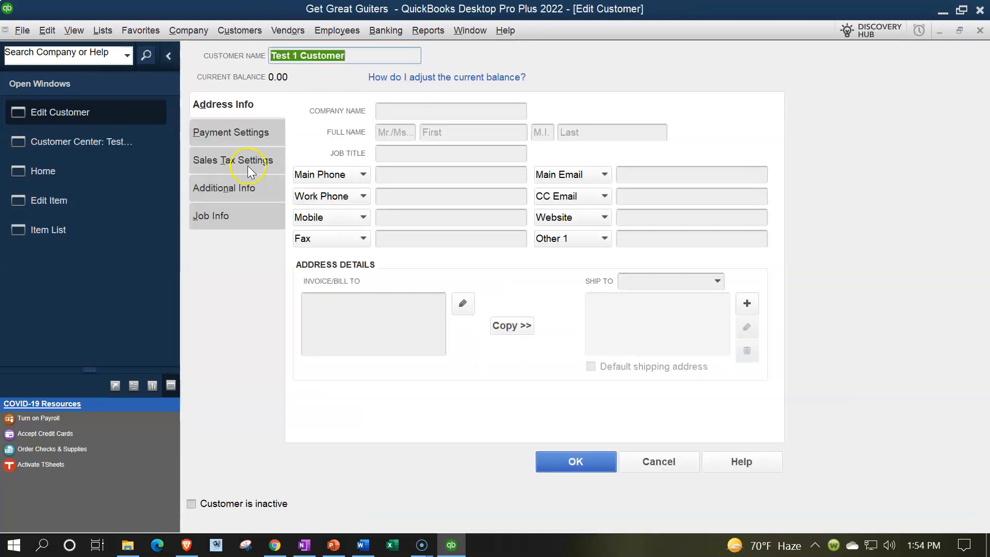
{"action": "left_click", "coordinate": [246, 161]}
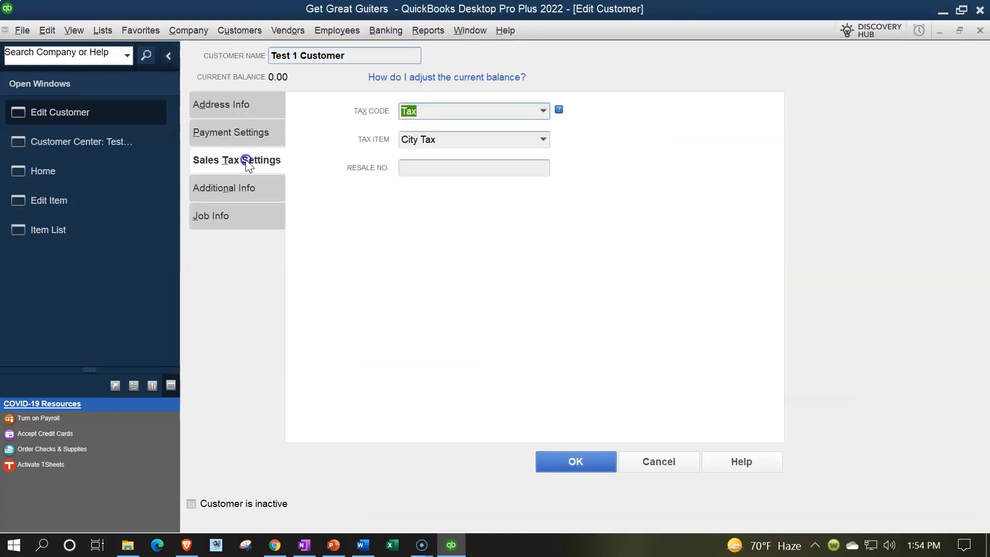
{"action": "left_click", "coordinate": [543, 141]}
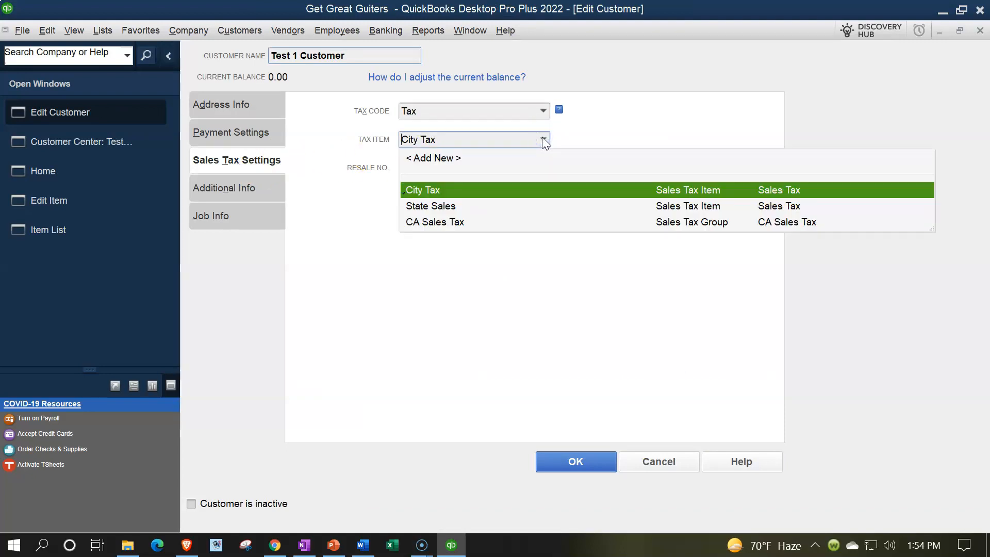
{"action": "left_click", "coordinate": [452, 223]}
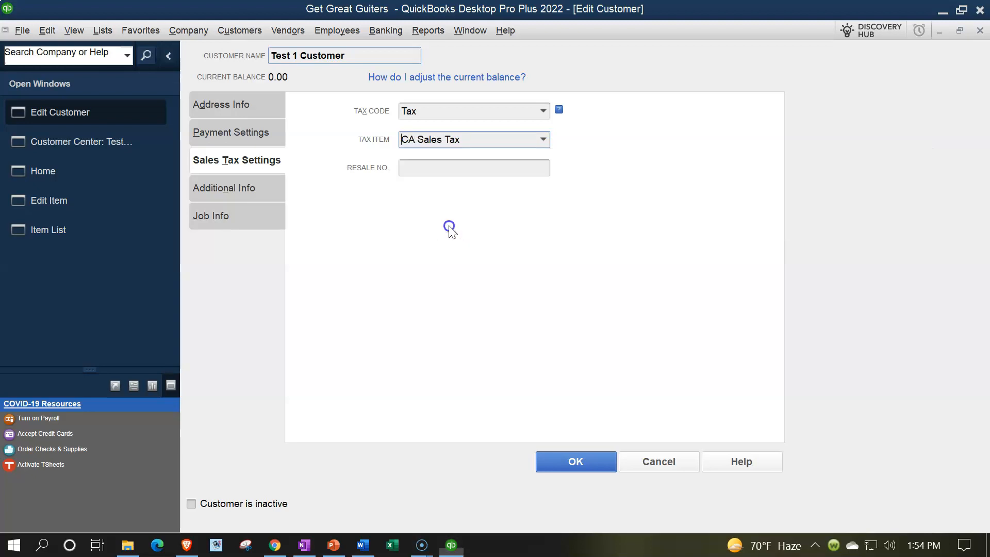
{"action": "left_click", "coordinate": [543, 141]}
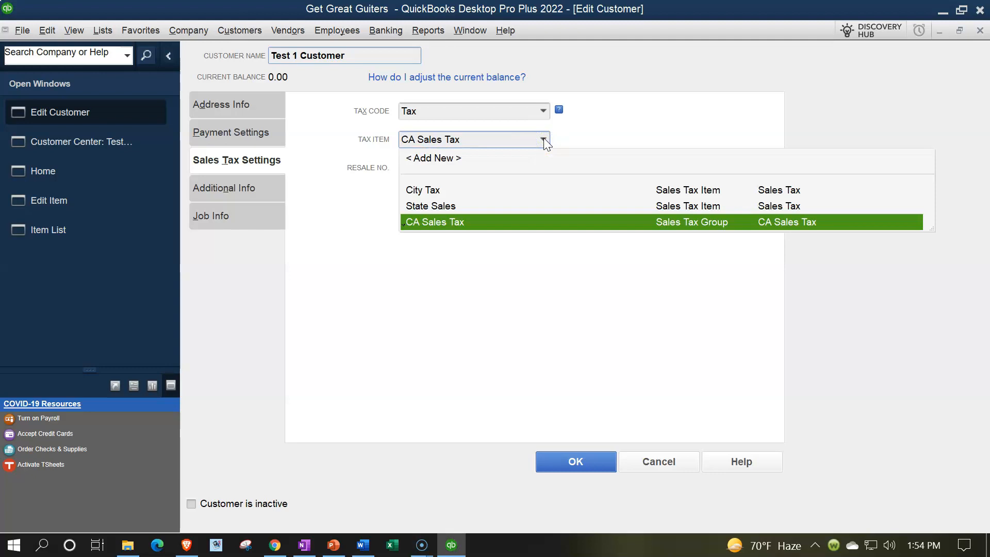
{"action": "left_click", "coordinate": [509, 289]}
{"action": "left_click", "coordinate": [514, 144]}
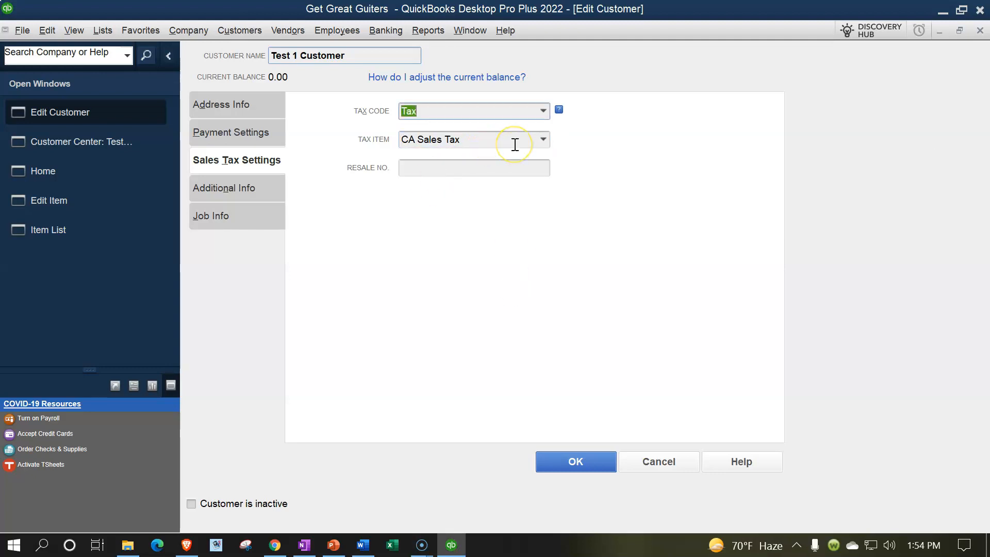
- Set the most common sales tax item to CA Sales Tax in the company's Sales Tax preferences, and save the preferences
{"action": "left_click", "coordinate": [50, 29]}
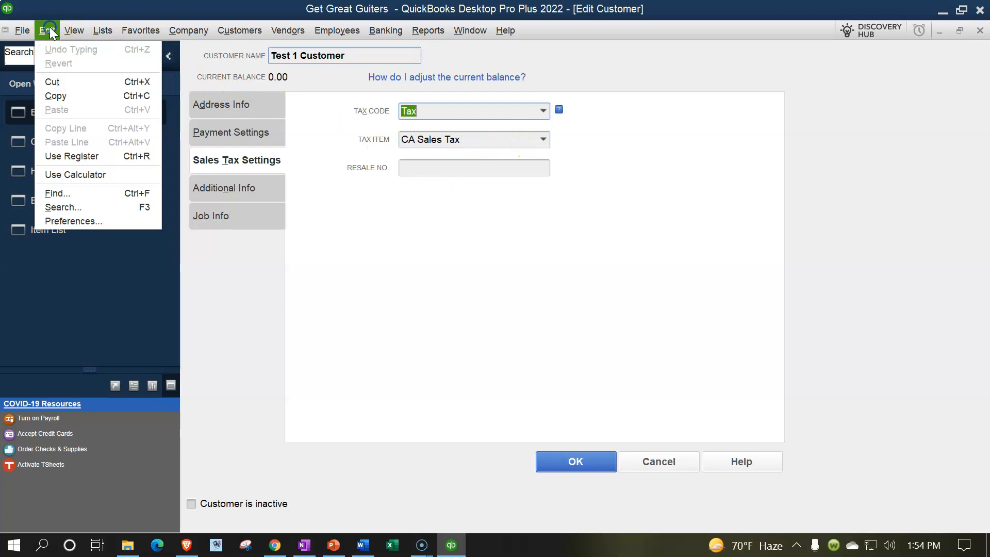
{"action": "left_click", "coordinate": [68, 220]}
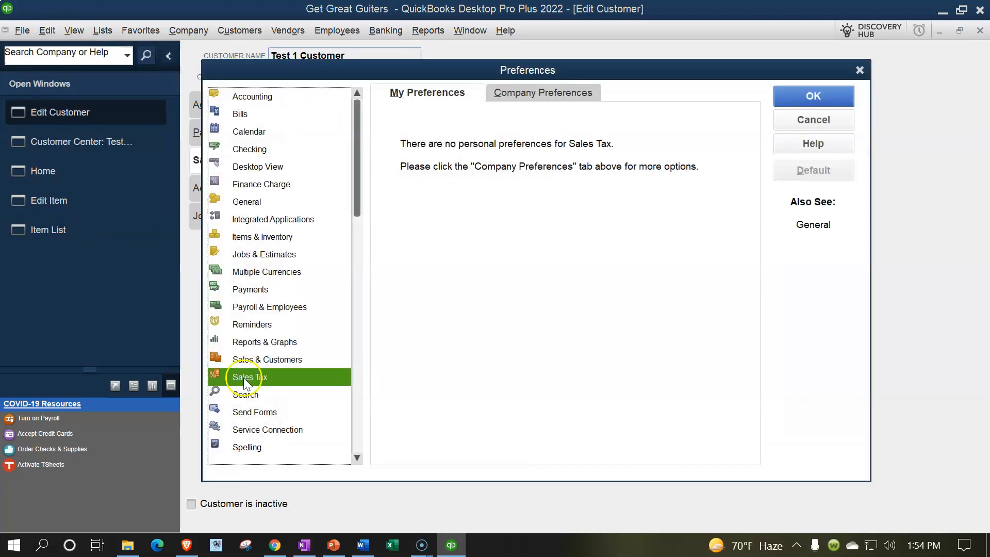
{"action": "left_click", "coordinate": [517, 95]}
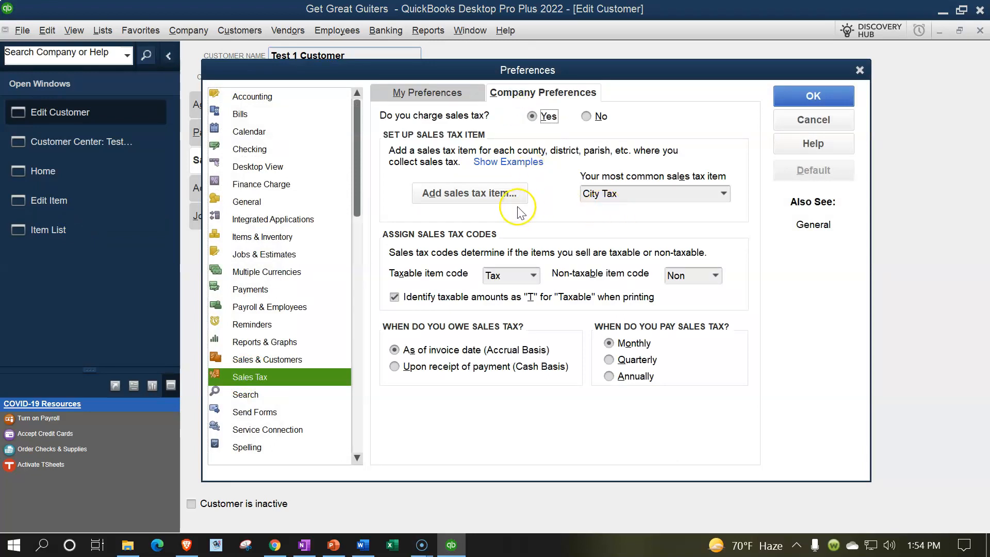
{"action": "left_click", "coordinate": [722, 193]}
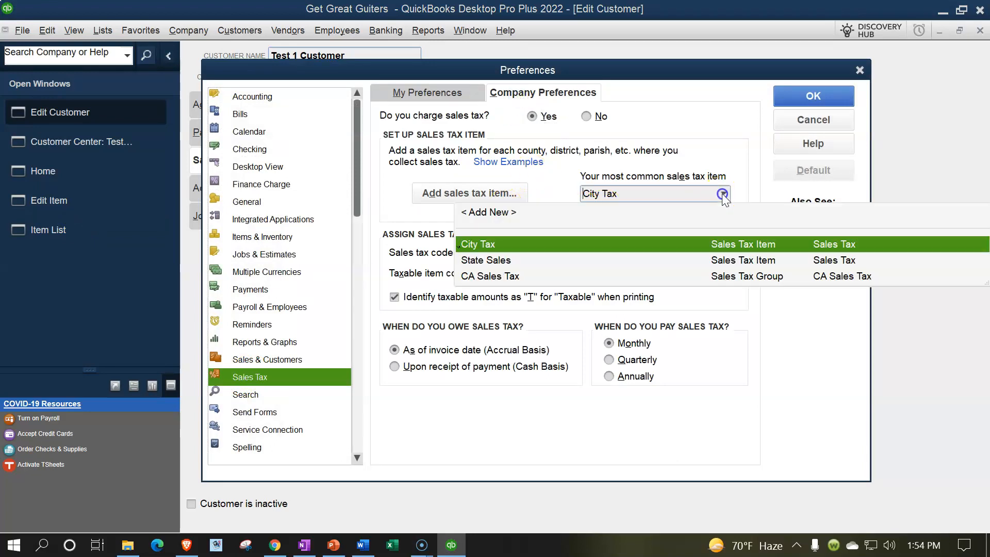
{"action": "left_click", "coordinate": [489, 277]}
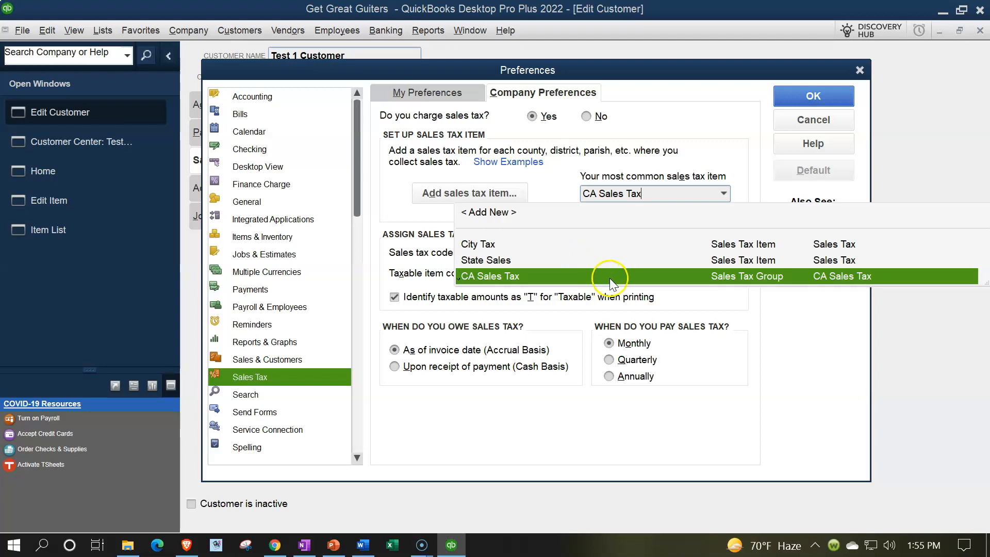
{"action": "left_click", "coordinate": [804, 97]}
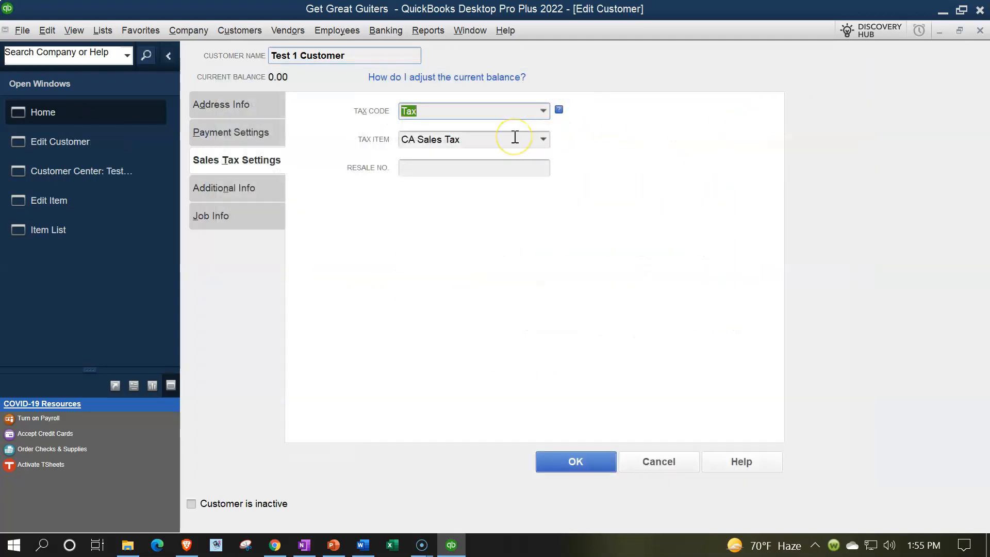
- Check the tax item choices for Test 1 Customer again, and save the customer record
{"action": "left_click", "coordinate": [544, 140]}
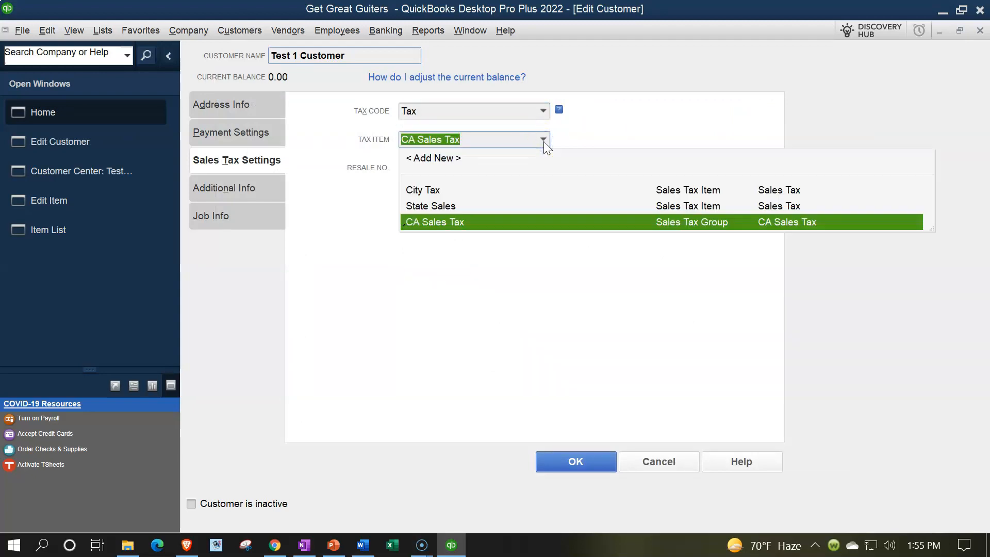
{"action": "left_click", "coordinate": [551, 331]}
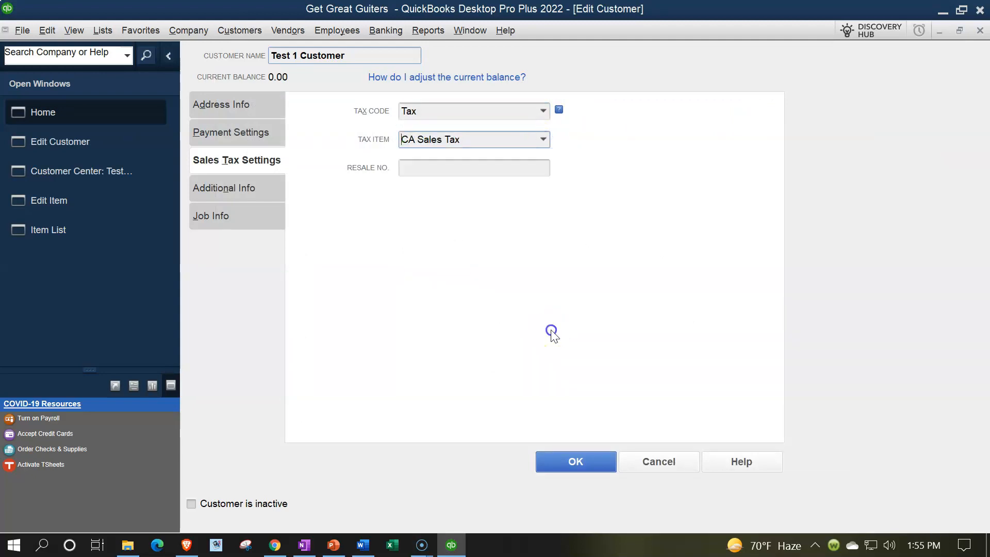
{"action": "left_click", "coordinate": [564, 474]}
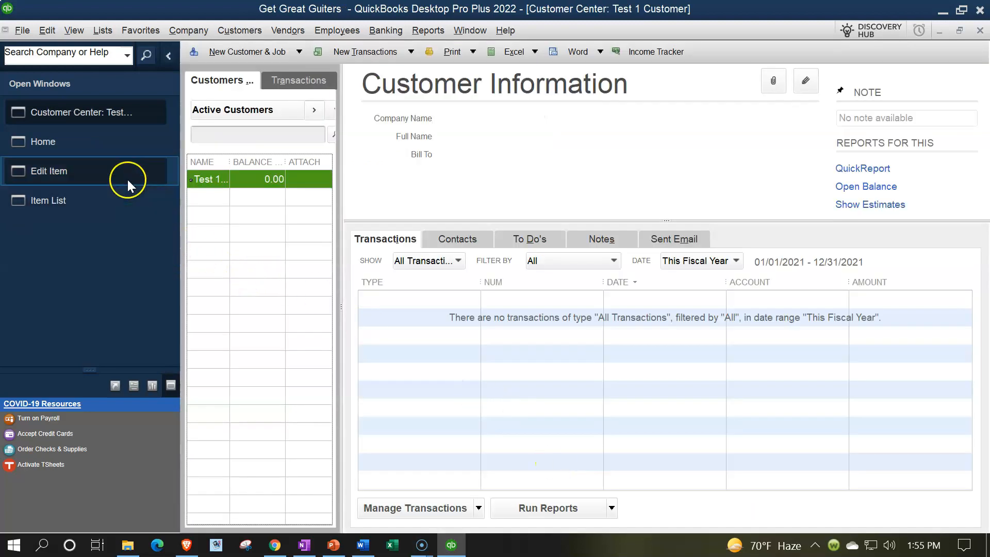
- Create a new invoice from the home page and assign it to Test 1 Customer
{"action": "left_click", "coordinate": [66, 150]}
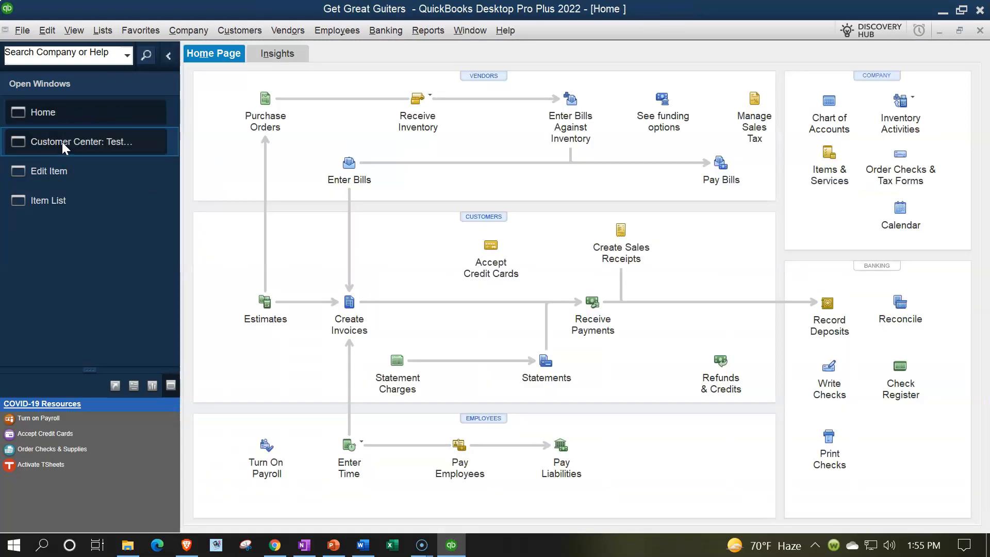
{"action": "left_click", "coordinate": [347, 307]}
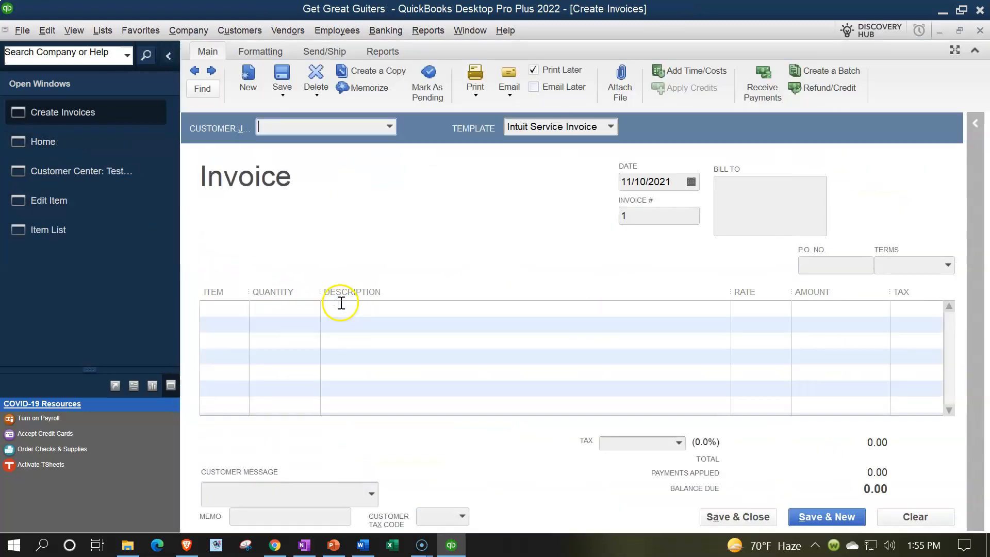
{"action": "type", "text": "cu"}
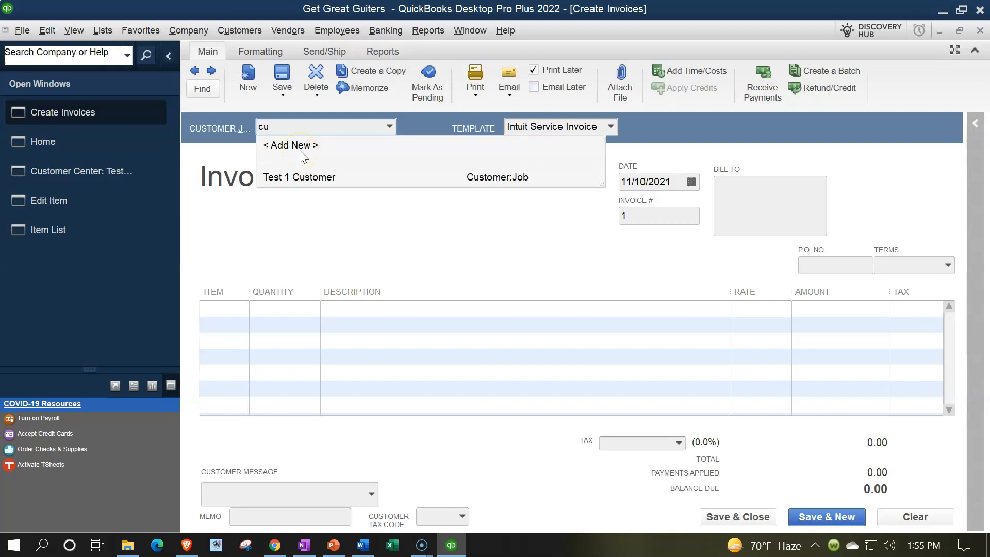
{"action": "left_click", "coordinate": [300, 178]}
{"action": "key", "text": "Tab"}
{"action": "key", "text": "Tab"}
{"action": "key", "text": "Tab"}
{"action": "key", "text": "Tab"}
{"action": "key", "text": "Tab"}
{"action": "key", "text": "Tab"}
{"action": "key", "text": "Tab"}
- Add the inventory item EPR (Epiphone Riviera) to the invoice's first line
{"action": "left_click", "coordinate": [243, 309]}
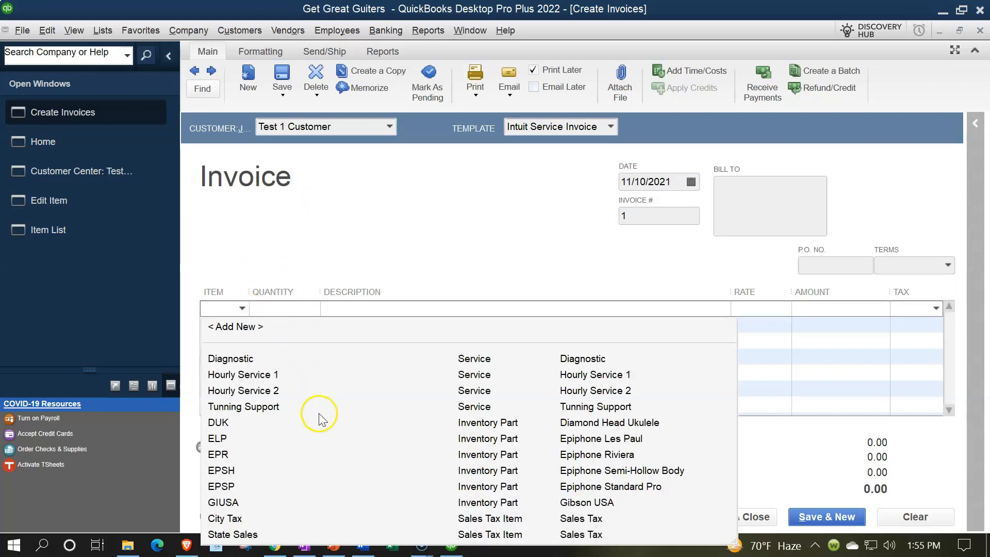
{"action": "left_click", "coordinate": [258, 456]}
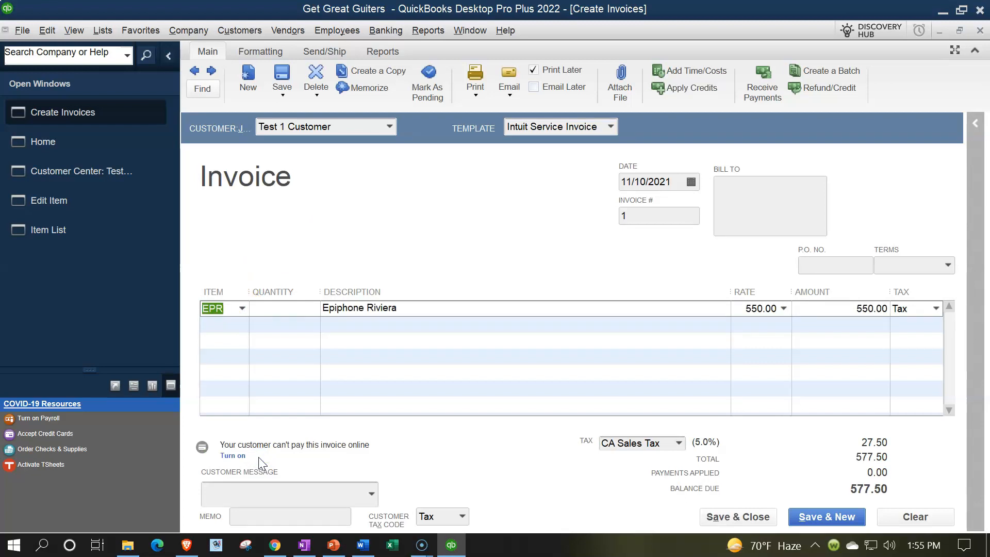
{"action": "left_click", "coordinate": [755, 331]}
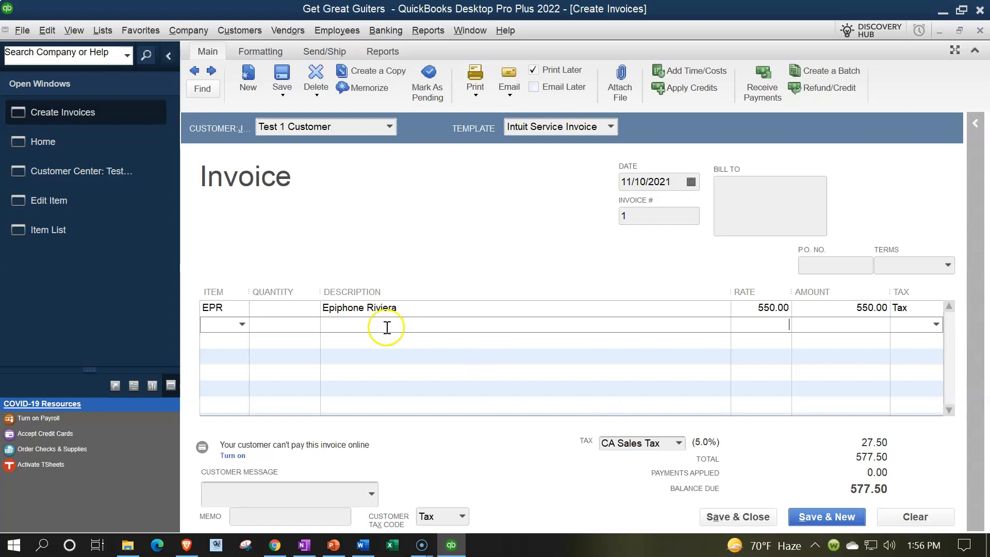
- Replace the item on the invoice's first line with Hourly Service 1, and widen the Item column to show the full name
{"action": "left_click", "coordinate": [243, 314]}
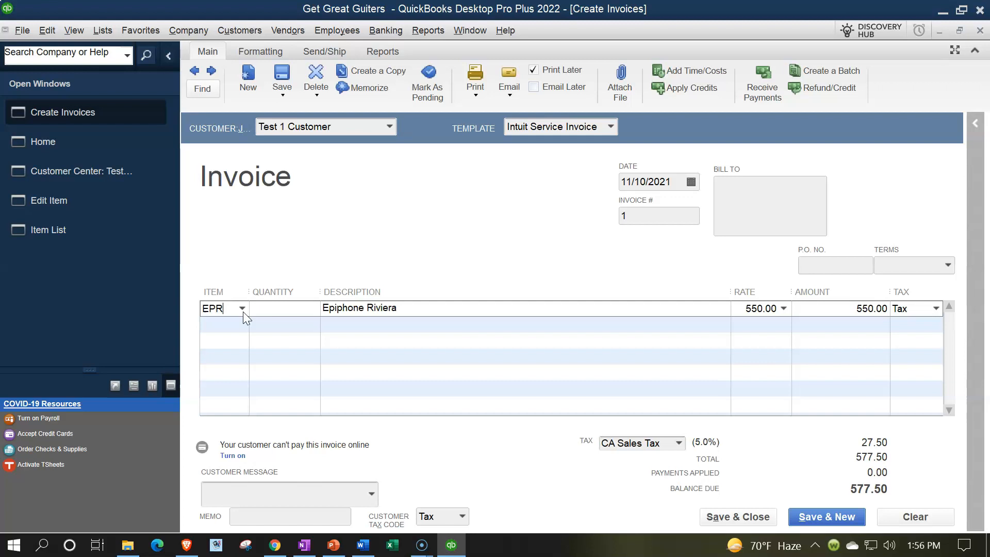
{"action": "left_click", "coordinate": [243, 310]}
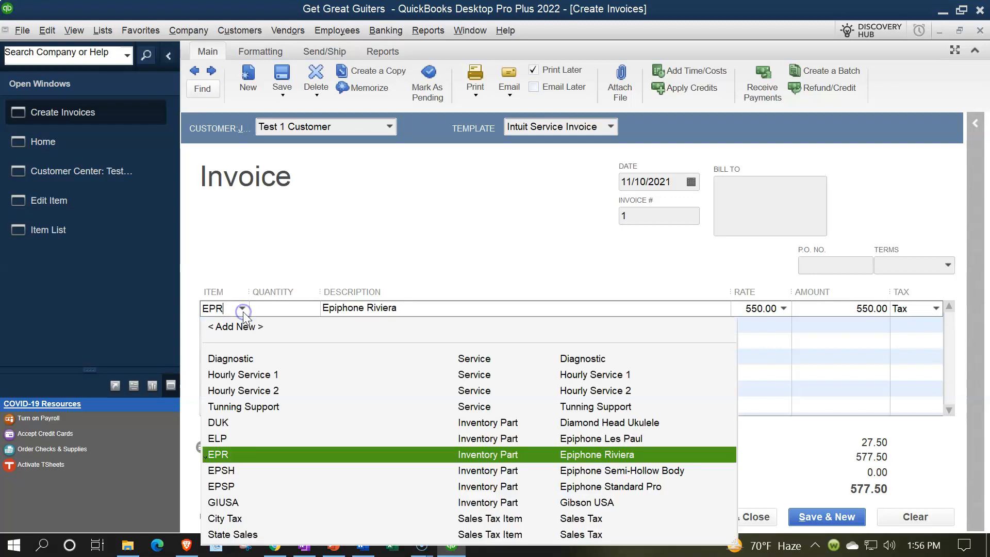
{"action": "left_click", "coordinate": [258, 376]}
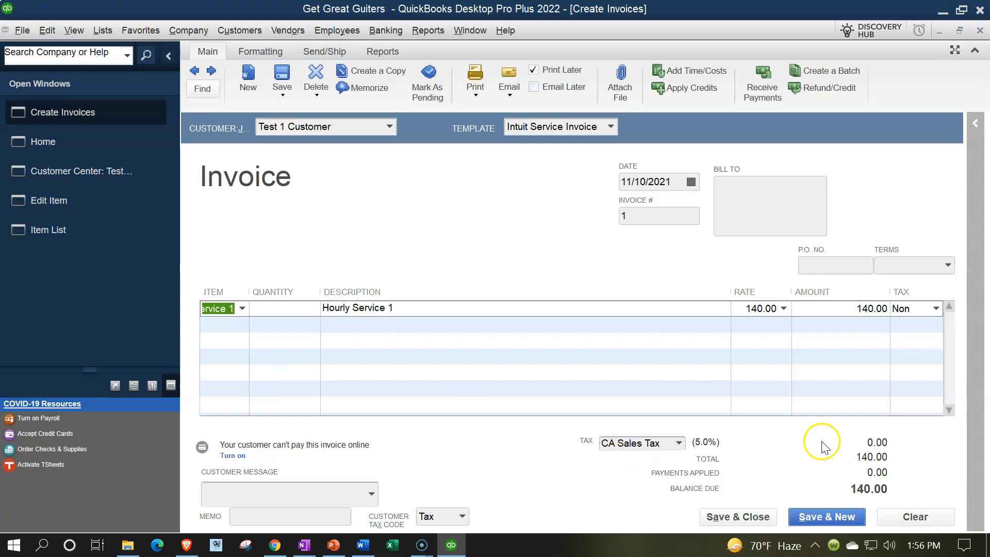
{"action": "left_click", "coordinate": [467, 342]}
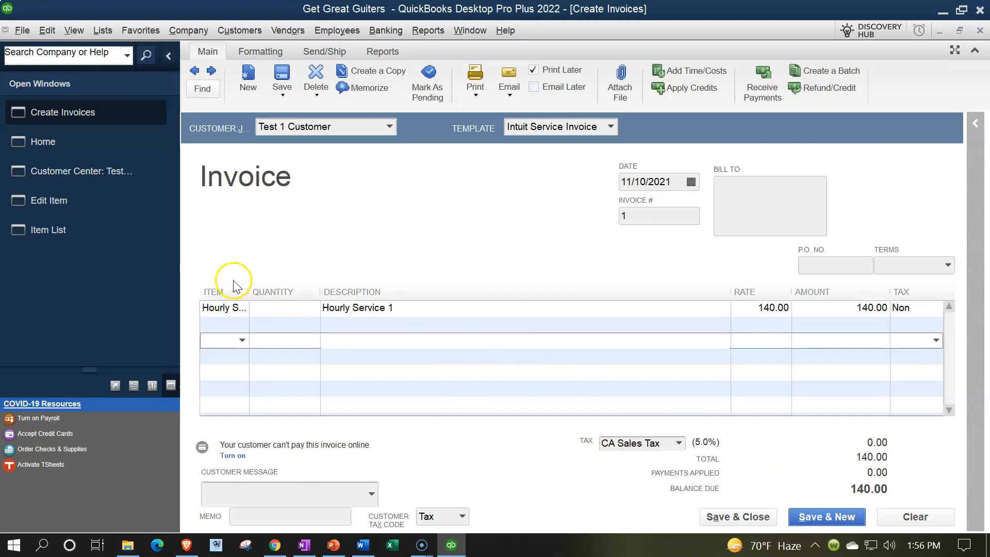
{"action": "left_click_drag", "start_coordinate": [250, 290], "coordinate": [307, 278]}
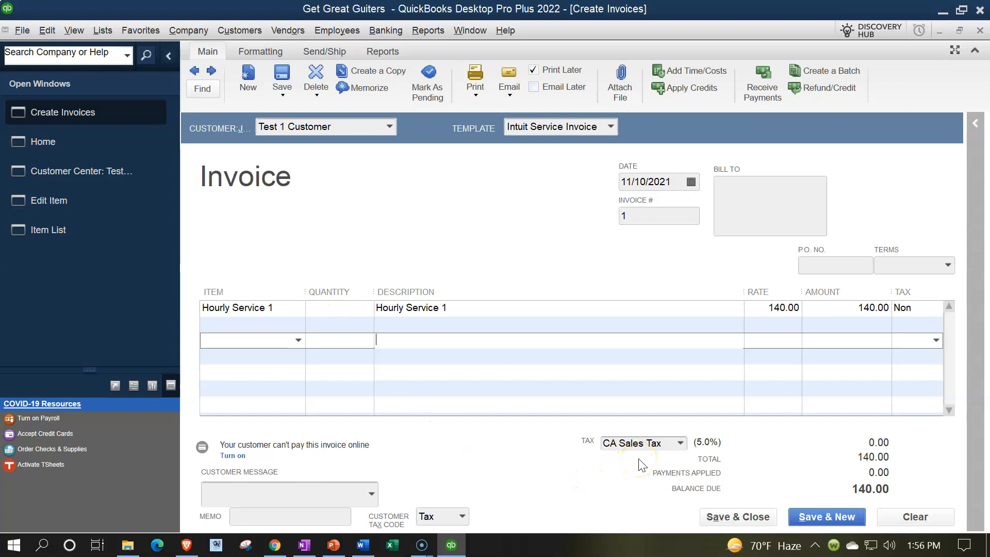
- Check the sales tax choices available for the invoice, and close the invoice without recording it
{"action": "left_click", "coordinate": [681, 442]}
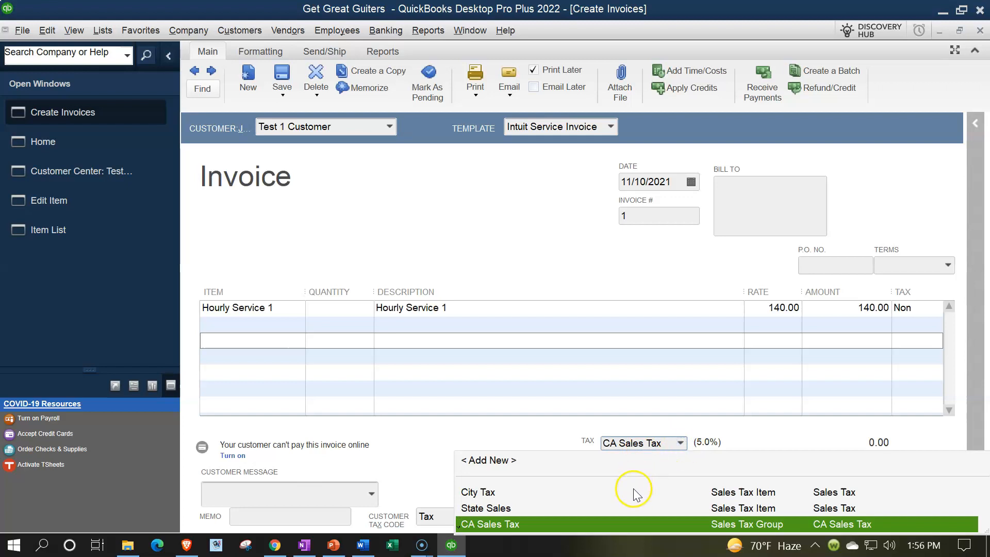
{"action": "left_click", "coordinate": [505, 434]}
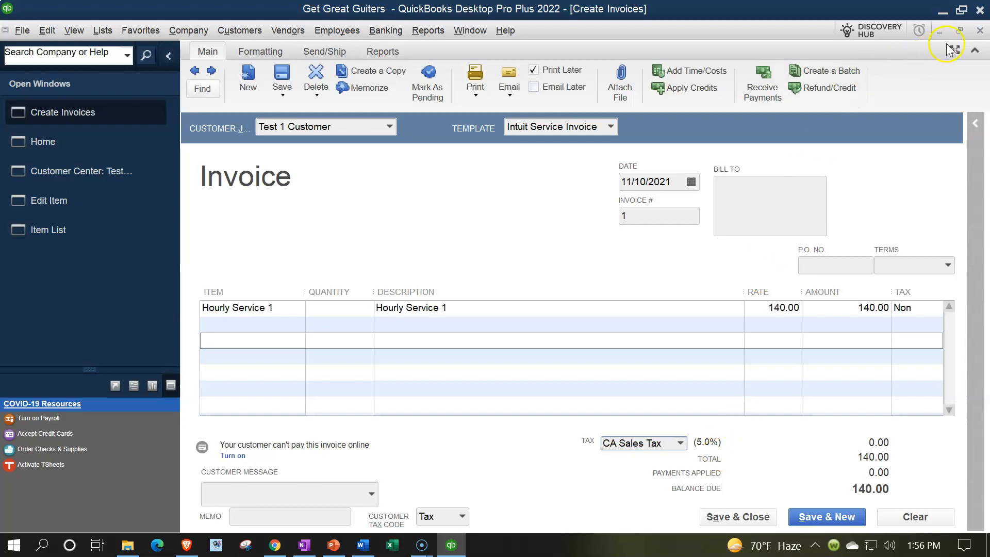
{"action": "left_click", "coordinate": [980, 30]}
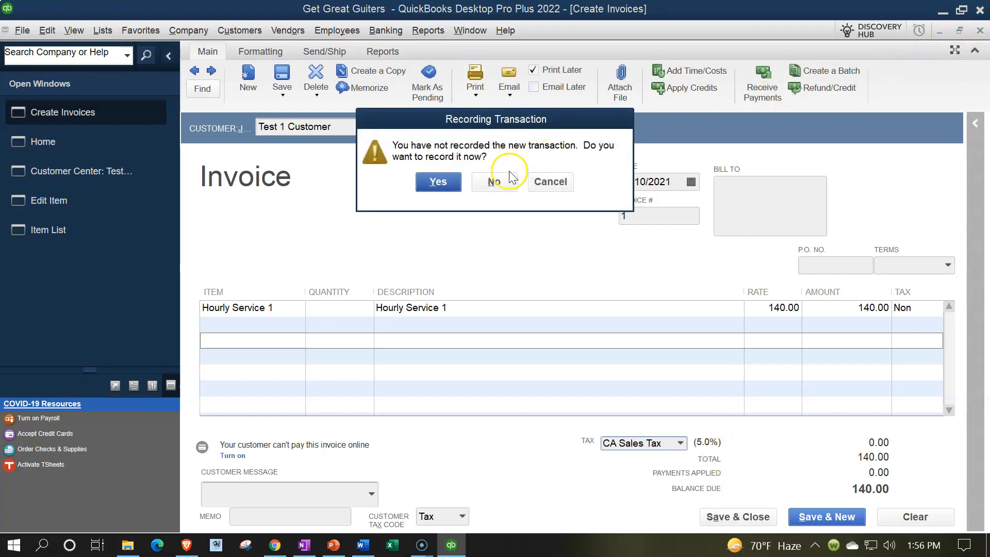
{"action": "left_click", "coordinate": [495, 182]}
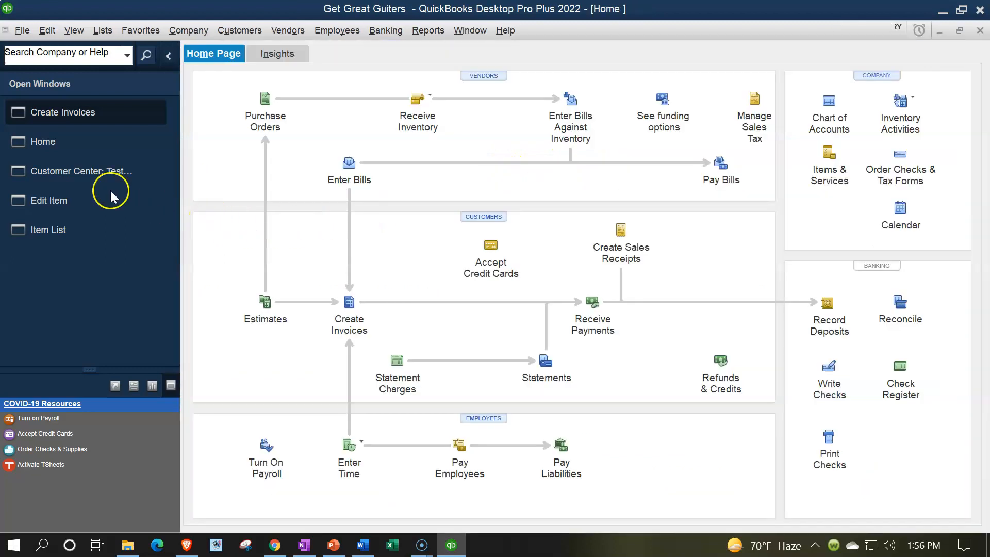
- Set Test 1 Customer's tax code to Non in the sales tax settings, and save the customer record
{"action": "left_click", "coordinate": [56, 144]}
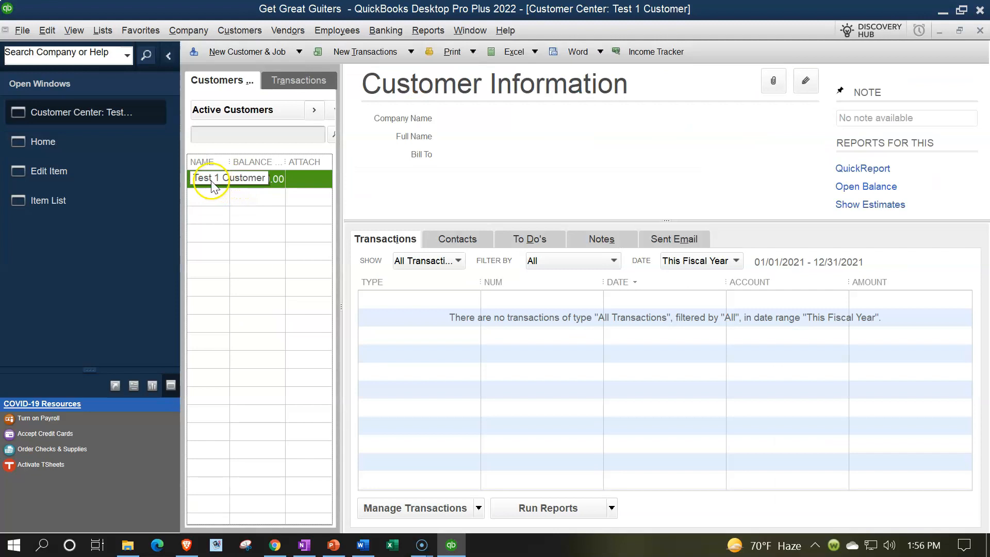
{"action": "double_click", "coordinate": [211, 178]}
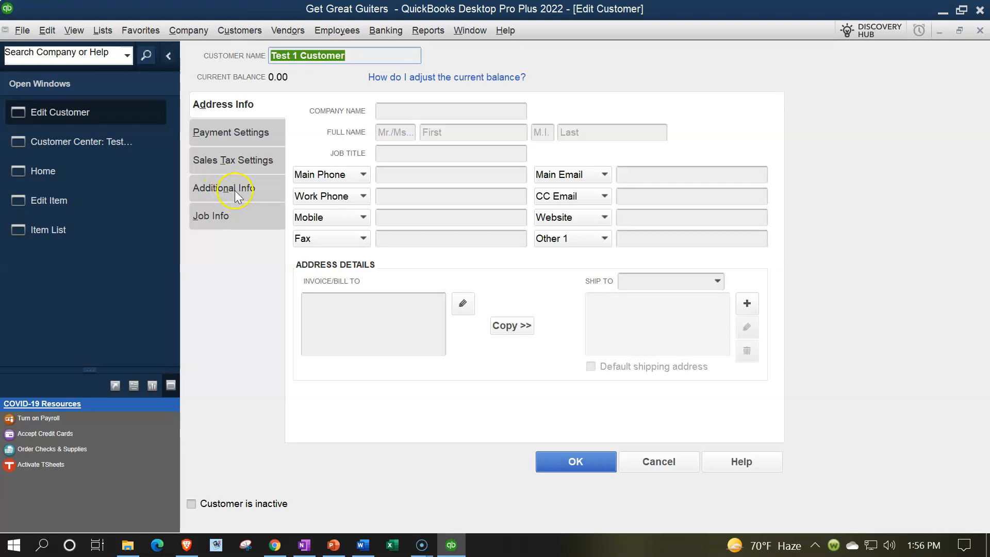
{"action": "left_click", "coordinate": [223, 163]}
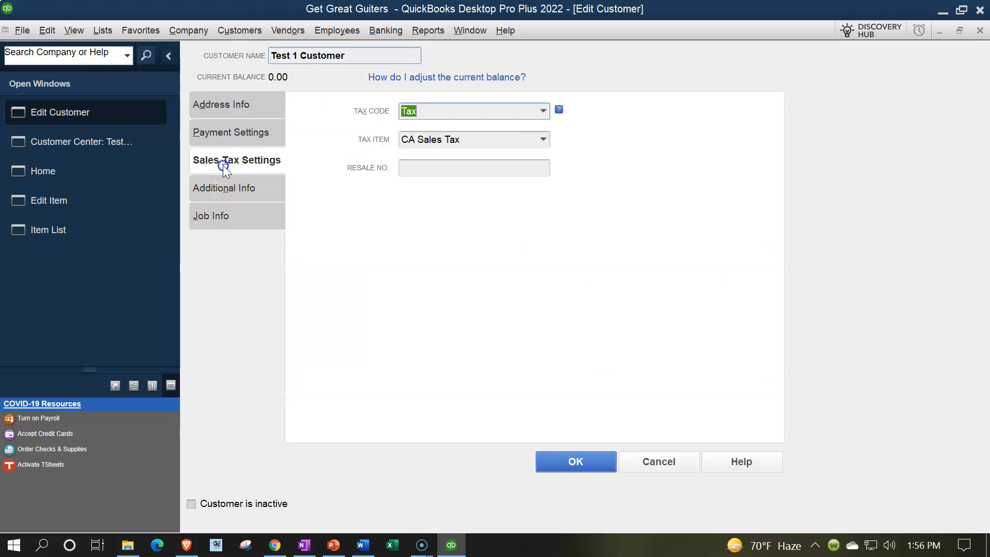
{"action": "left_click", "coordinate": [543, 111]}
{"action": "left_click", "coordinate": [454, 178]}
{"action": "left_click", "coordinate": [602, 462]}
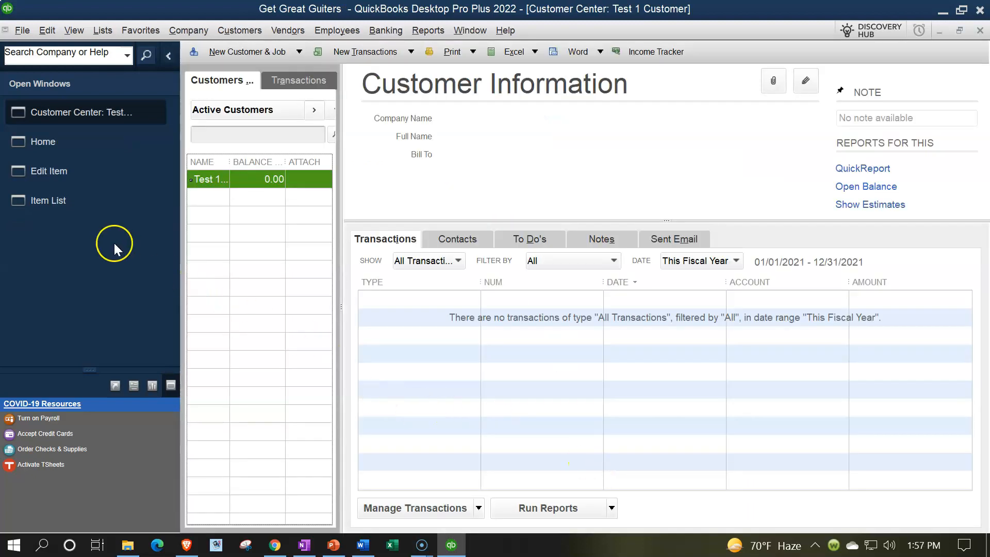
- Create a new invoice from the home page for the non-taxable Test 1 Customer
{"action": "left_click", "coordinate": [54, 153]}
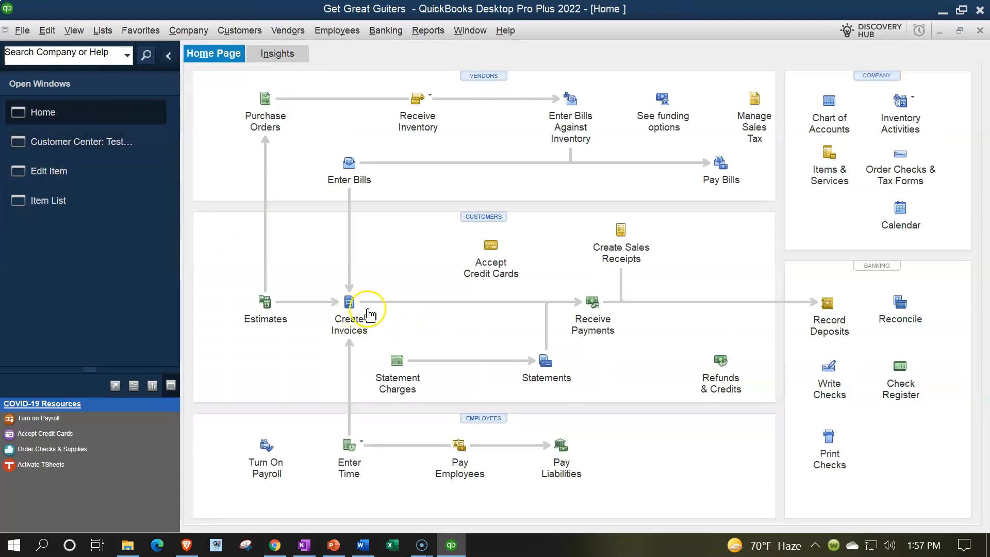
{"action": "left_click", "coordinate": [361, 309]}
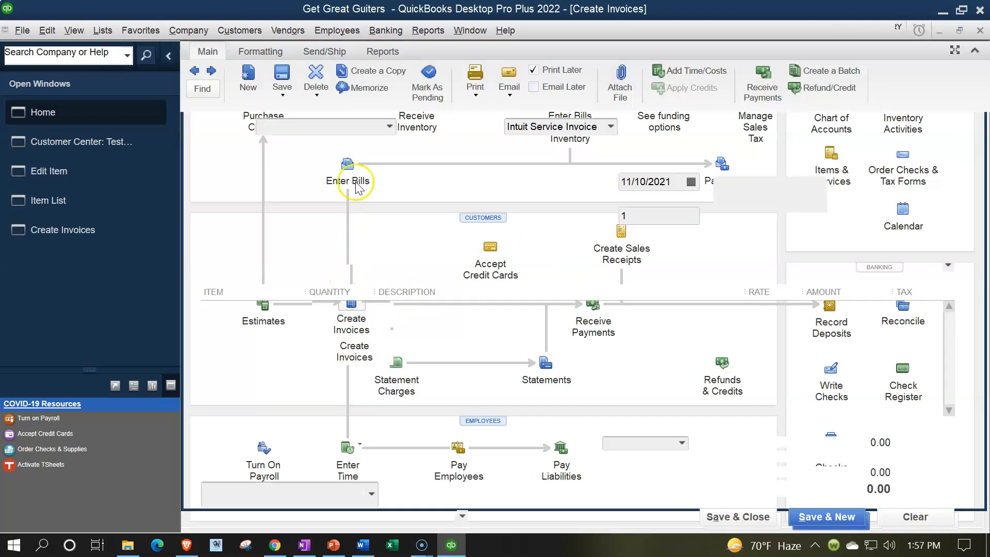
{"action": "left_click", "coordinate": [390, 128]}
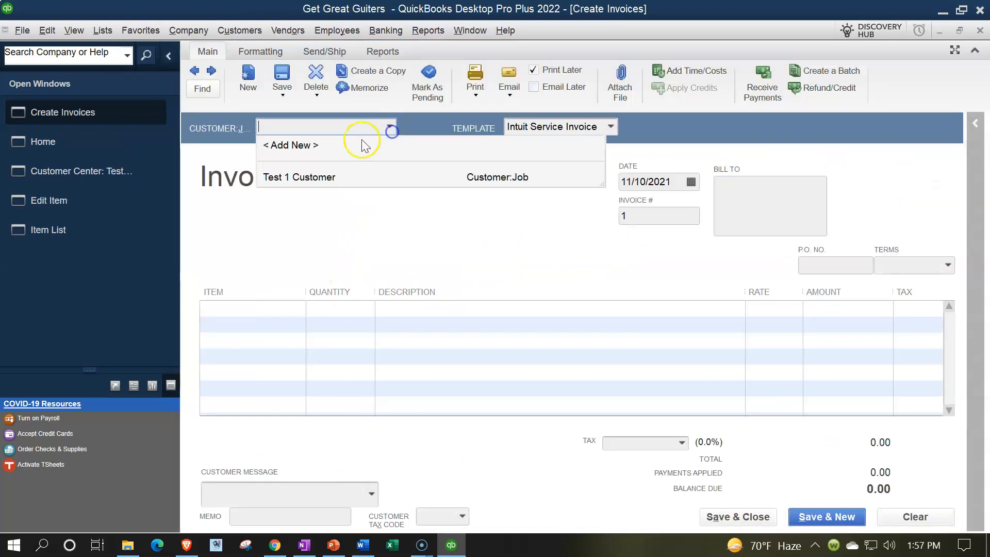
{"action": "left_click", "coordinate": [325, 177]}
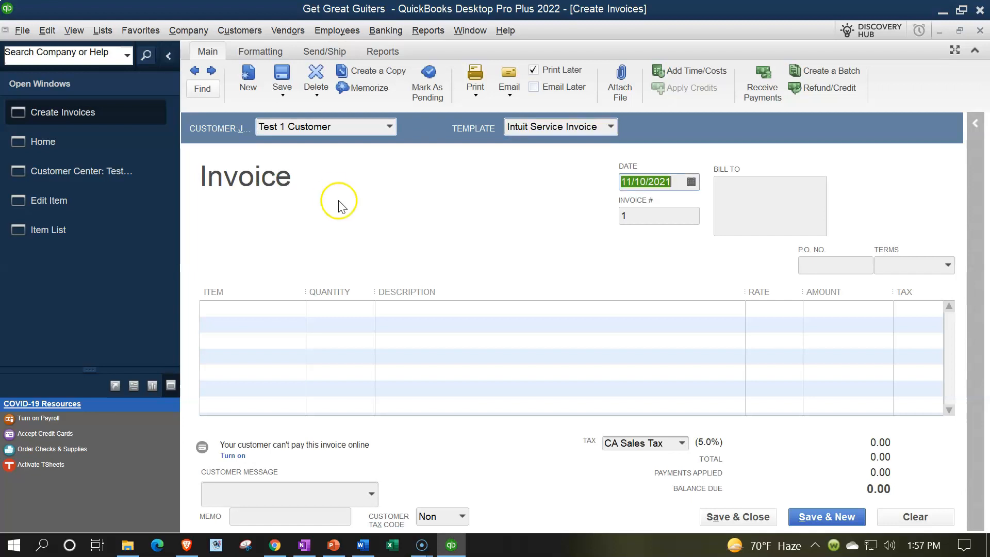
- Add the inventory item EPR (Epiphone Riviera) to the new invoice's first line, and dismiss the sales tax codes message
{"action": "left_click", "coordinate": [293, 312]}
{"action": "left_click", "coordinate": [298, 310]}
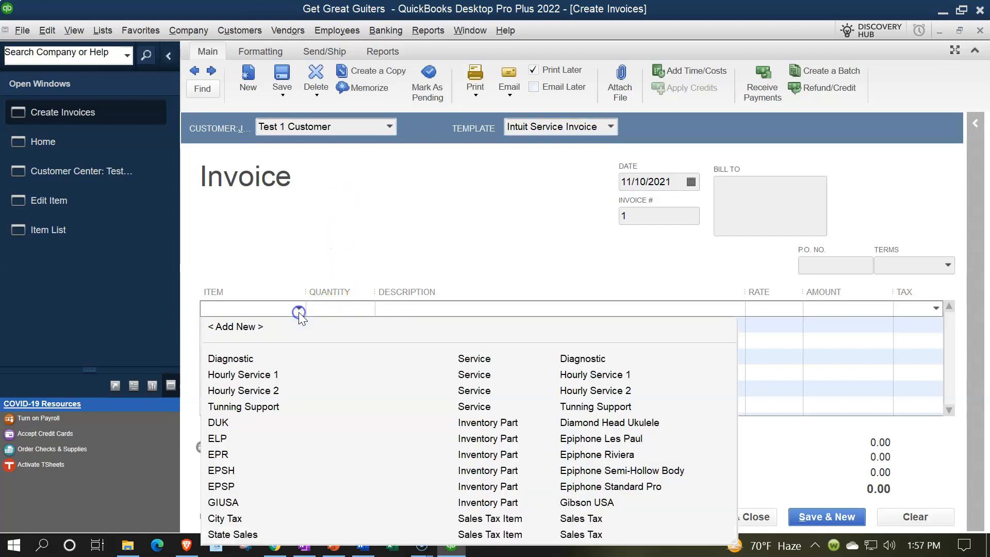
{"action": "left_click", "coordinate": [270, 455]}
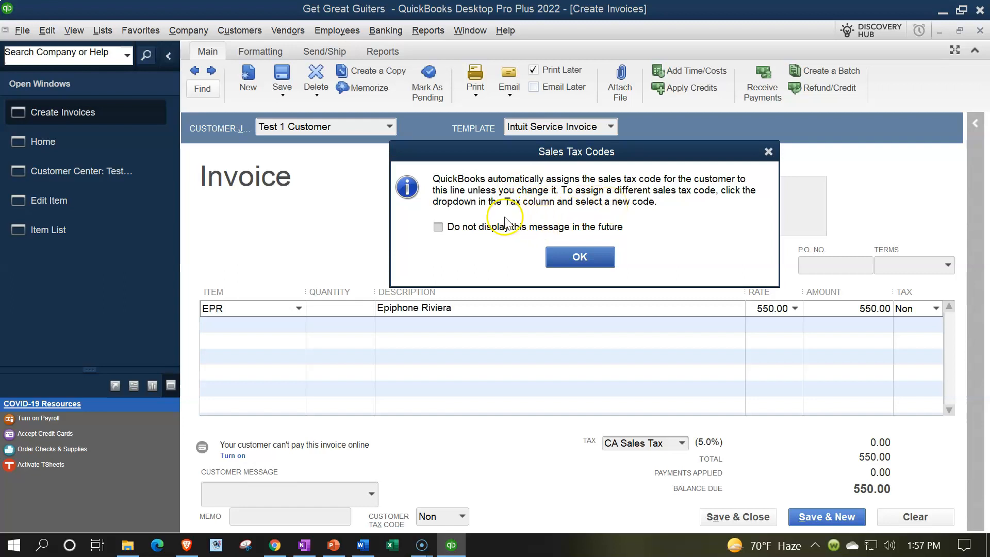
{"action": "left_click", "coordinate": [768, 152]}
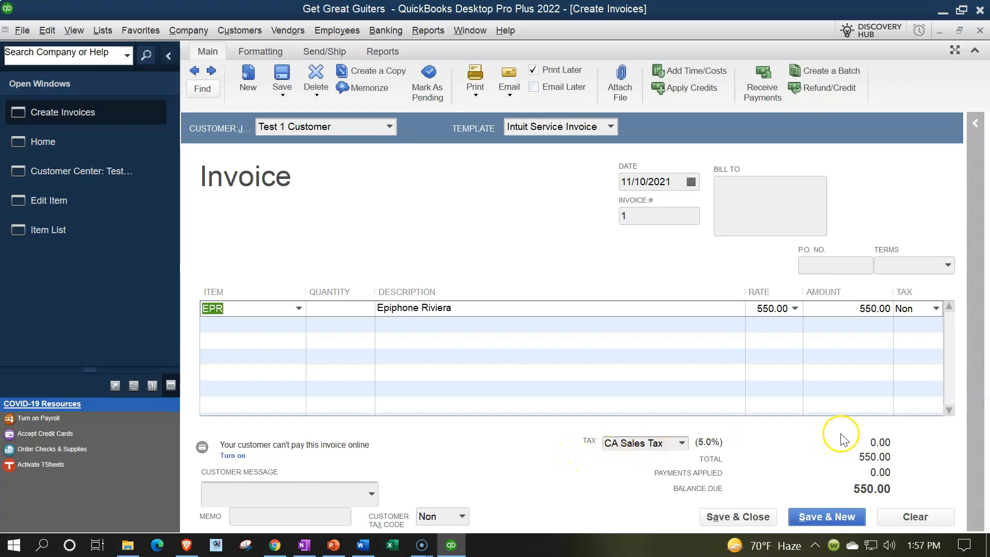
- Override the EPR line's tax code with Tax, and close the invoice without recording it
{"action": "left_click", "coordinate": [936, 308]}
{"action": "left_click", "coordinate": [892, 361]}
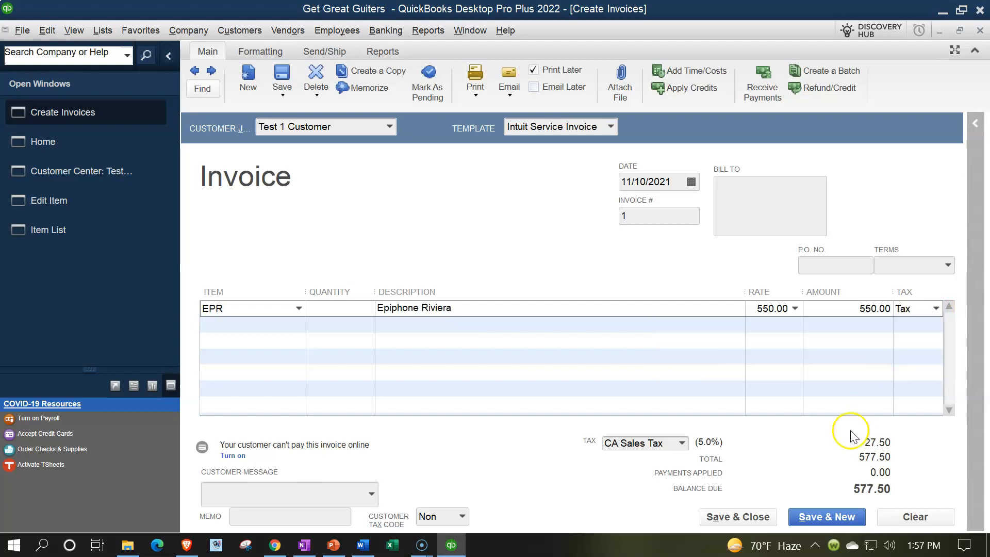
{"action": "left_click", "coordinate": [980, 29]}
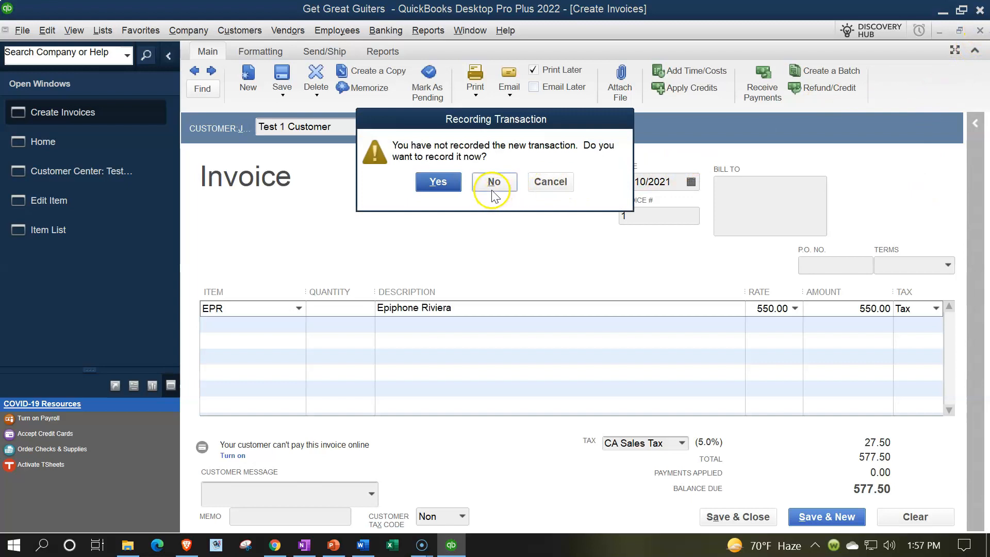
{"action": "left_click", "coordinate": [485, 185]}
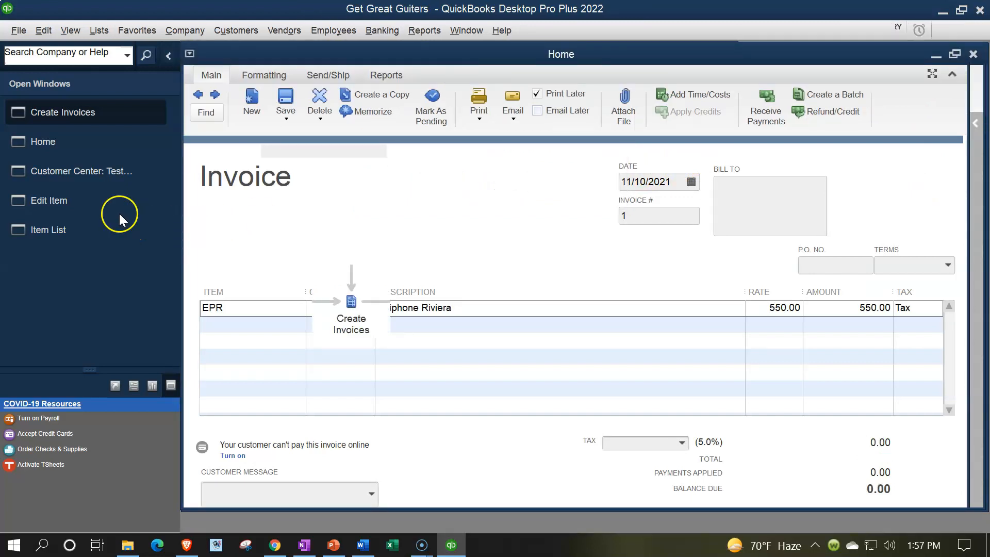
- Set Test 1 Customer's tax code back to Tax in the sales tax settings, and save the customer record
{"action": "left_click", "coordinate": [82, 148]}
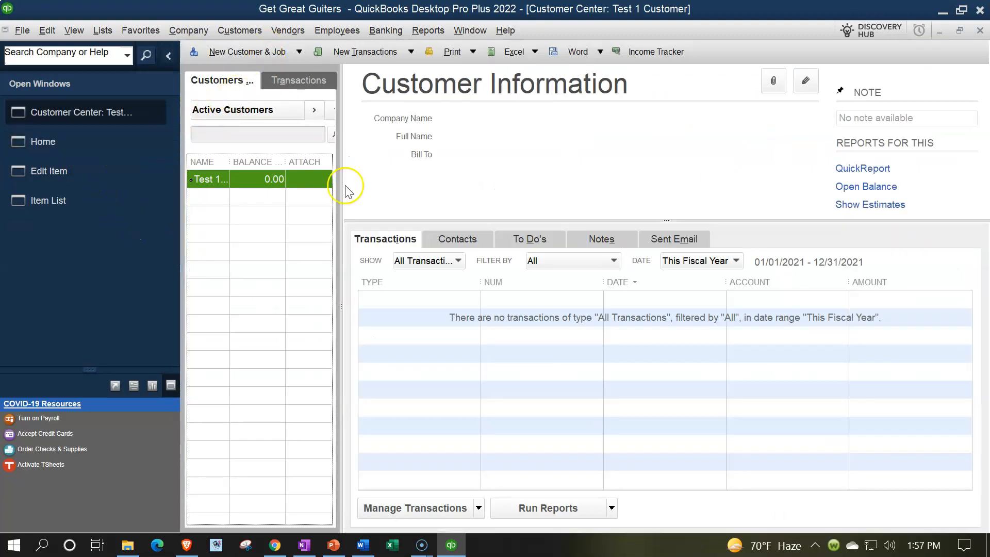
{"action": "double_click", "coordinate": [221, 175]}
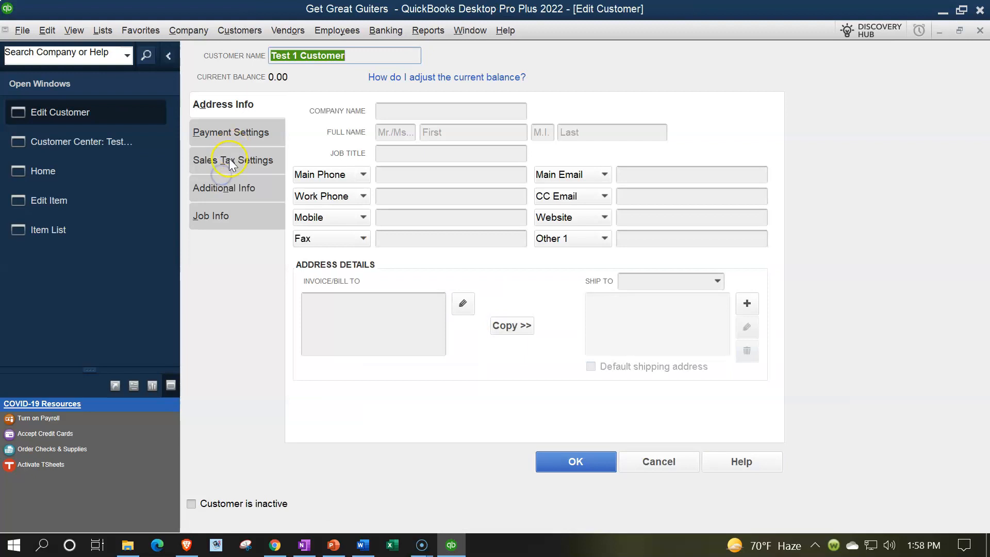
{"action": "left_click", "coordinate": [230, 164]}
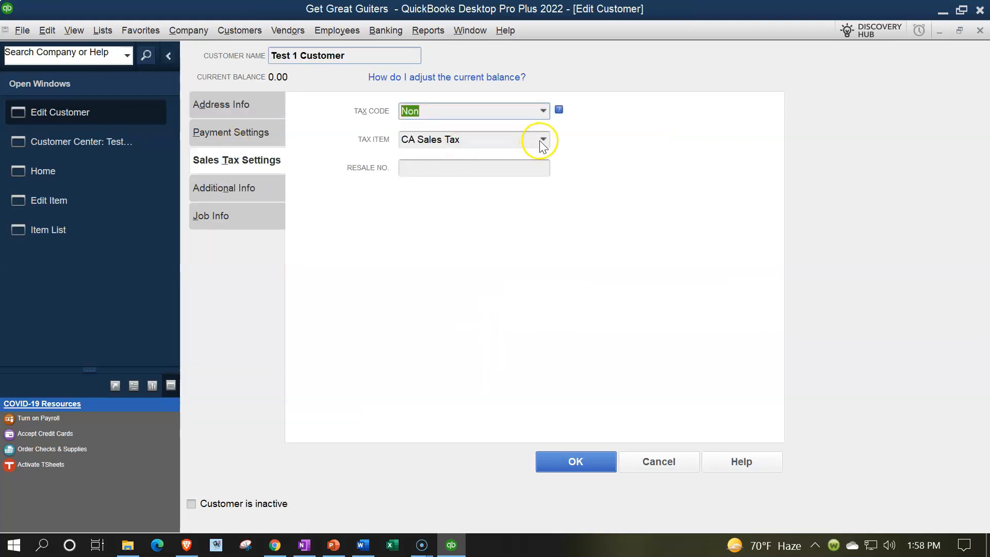
{"action": "left_click", "coordinate": [542, 110]}
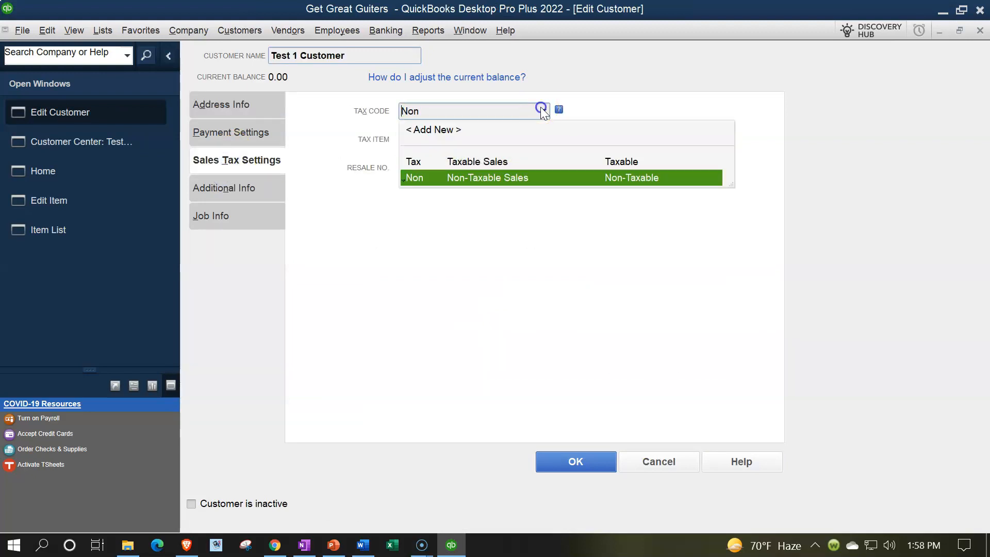
{"action": "left_click", "coordinate": [449, 159]}
{"action": "left_click", "coordinate": [559, 463]}
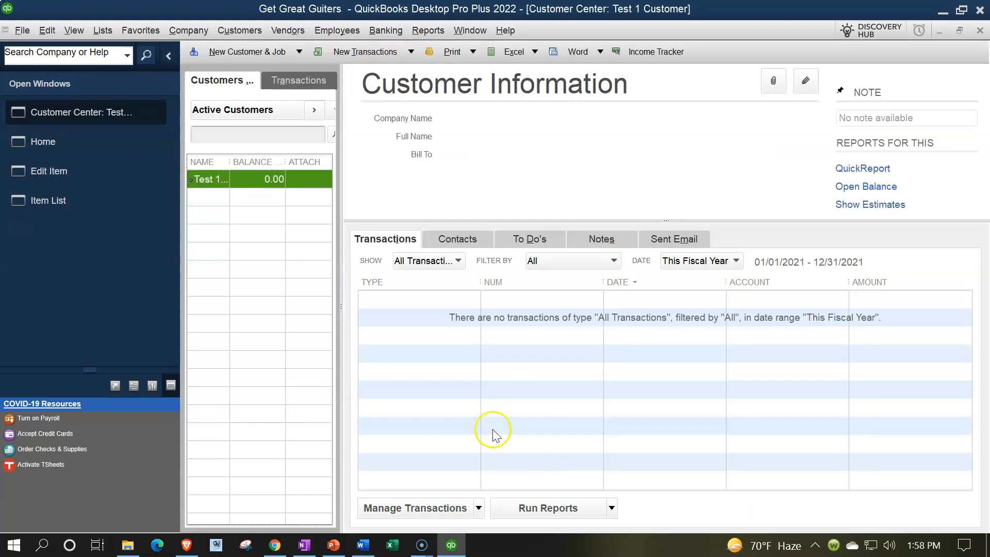
- Create a new sales receipt from the home page and assign it to Test 1 Customer
{"action": "left_click", "coordinate": [56, 147]}
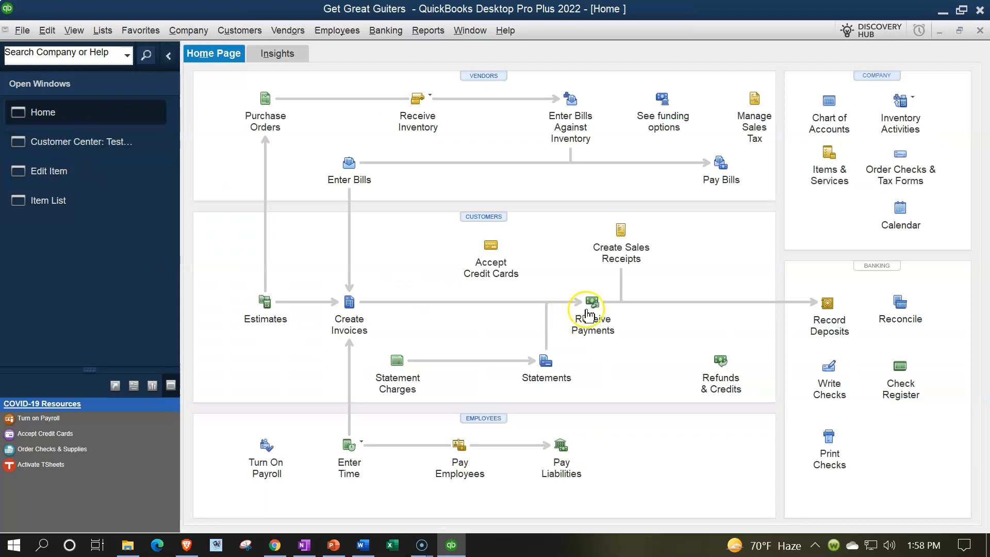
{"action": "left_click", "coordinate": [623, 240]}
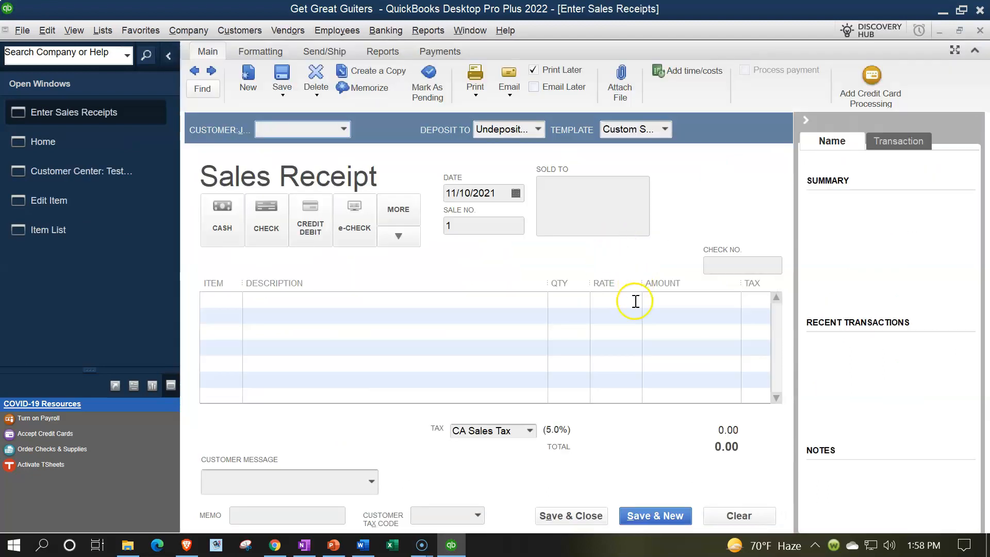
{"action": "left_click", "coordinate": [343, 128]}
{"action": "left_click", "coordinate": [302, 178]}
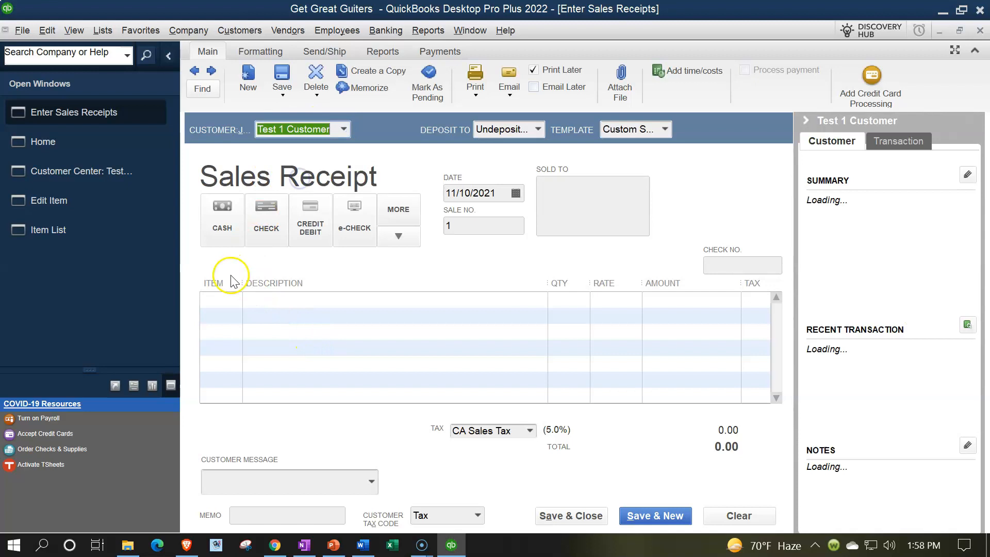
- Add the inventory item EPSH (Epiphone Semi-Hollow Body) to the sales receipt's first line, and start closing the receipt
{"action": "left_click", "coordinate": [228, 300]}
{"action": "left_click", "coordinate": [235, 300]}
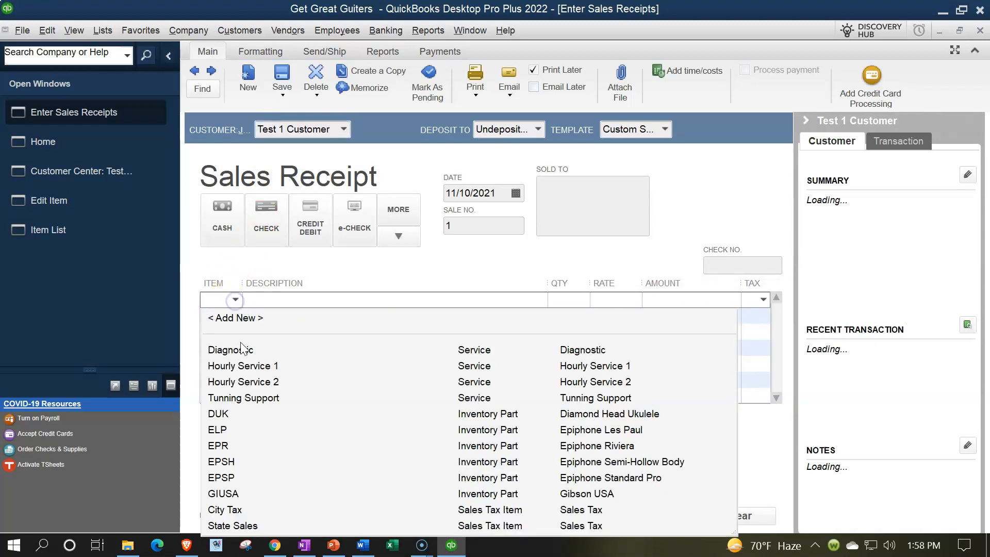
{"action": "left_click", "coordinate": [248, 456]}
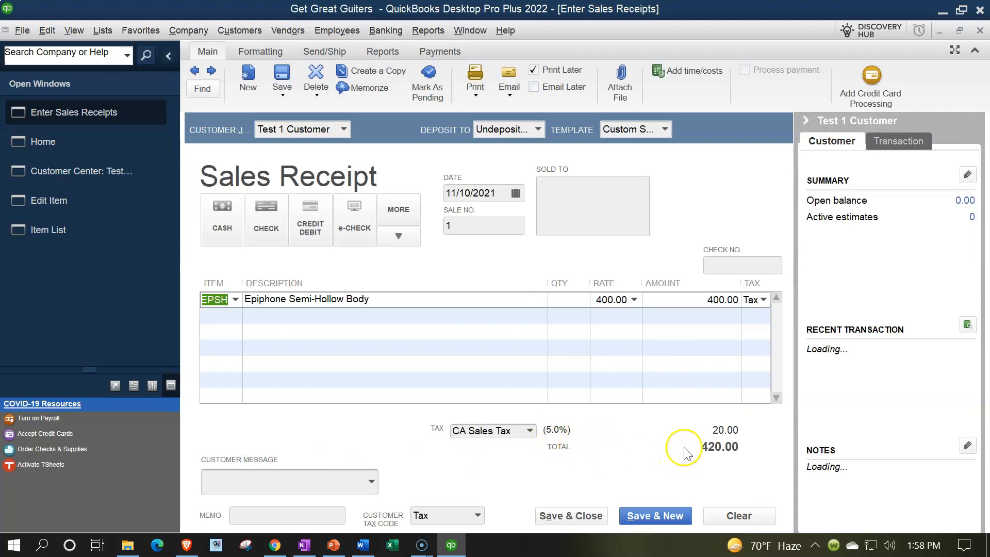
{"action": "left_click", "coordinate": [979, 32]}
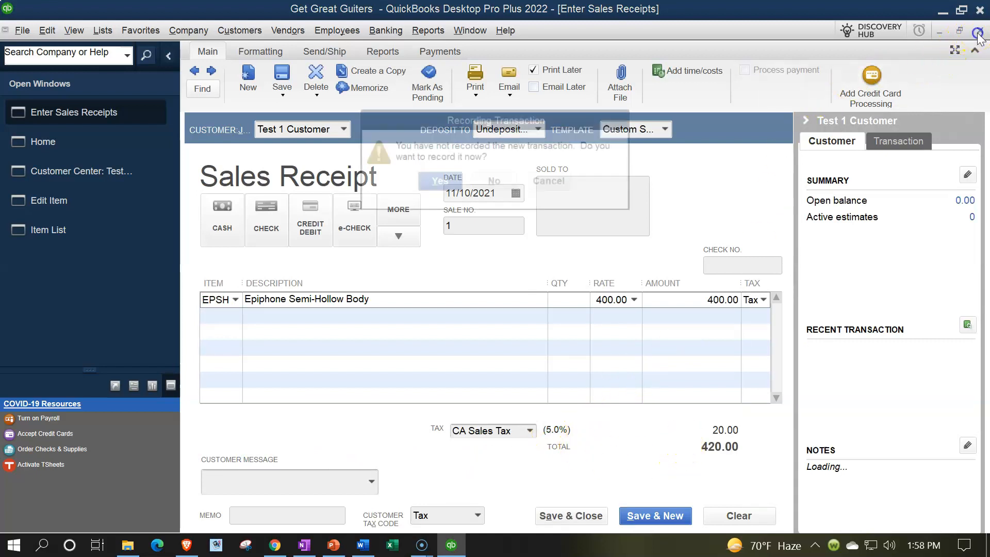